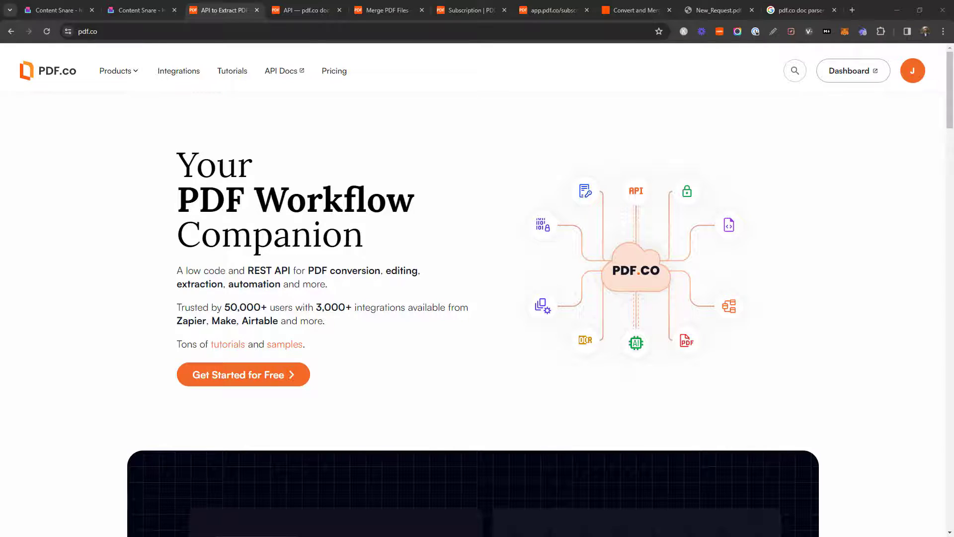
- Show PDF.co's Products menu, including Document Parser, File Upload and PDF Report Generation
{"action": "left_click", "coordinate": [119, 71]}
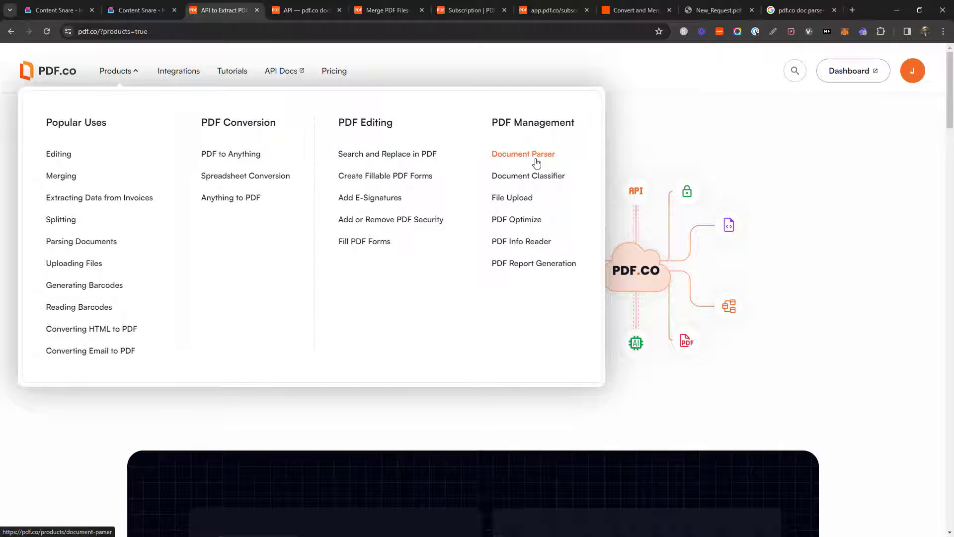
- Close the Products menu and scroll through the PDF.co API documentation
{"action": "left_click", "coordinate": [719, 134]}
{"action": "left_click", "coordinate": [308, 13]}
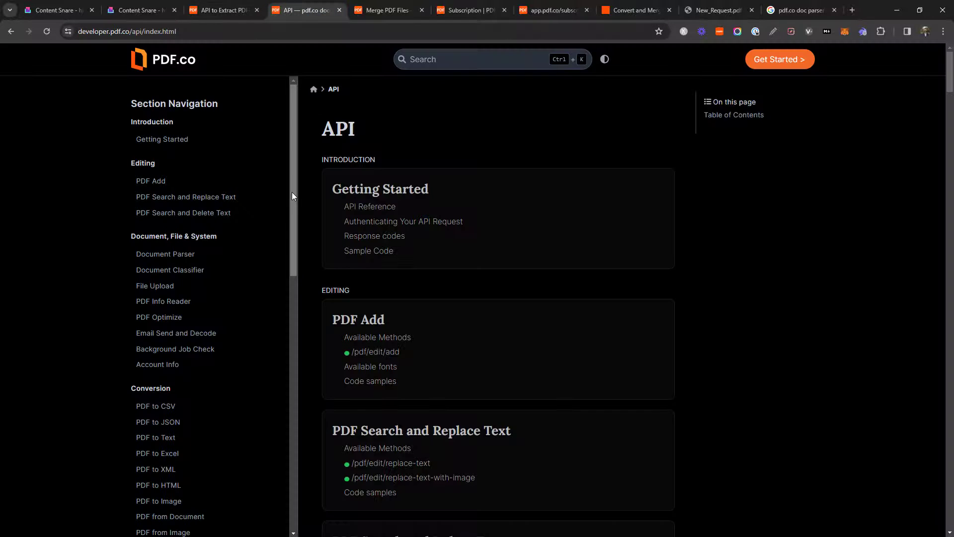
{"action": "scroll", "coordinate": [224, 378], "scroll_direction": "down", "scroll_amount": 5}
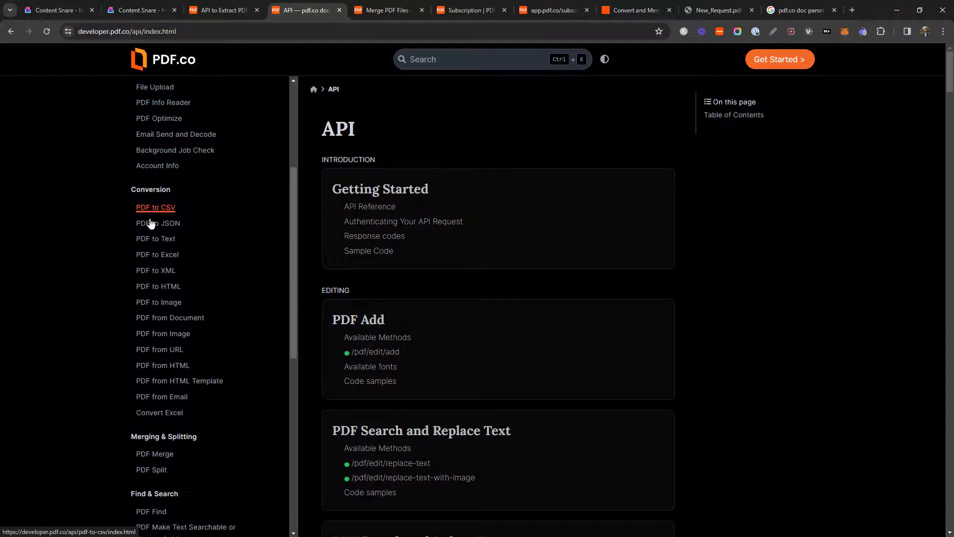
{"action": "scroll", "coordinate": [88, 237], "scroll_direction": "down", "scroll_amount": 2}
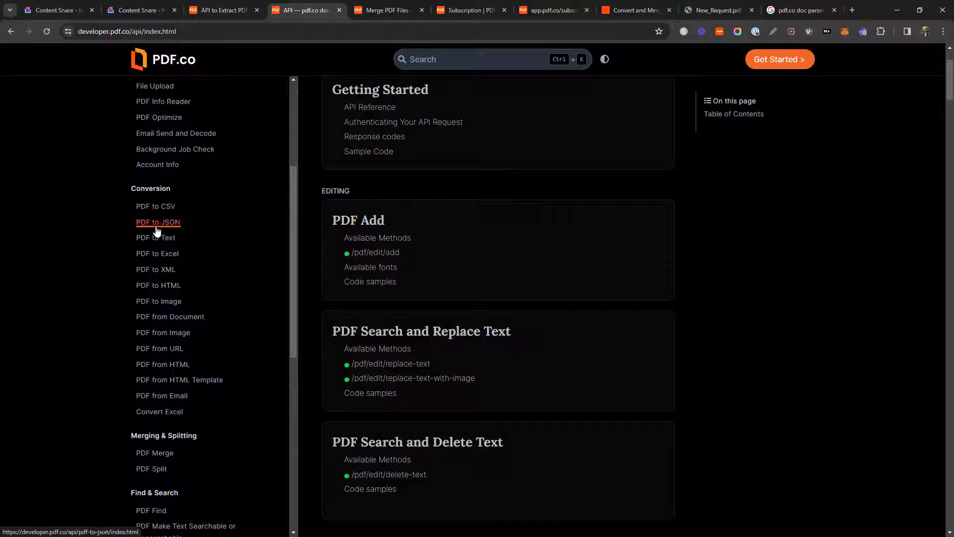
{"action": "scroll", "coordinate": [172, 388], "scroll_direction": "down", "scroll_amount": 1}
{"action": "scroll", "coordinate": [174, 348], "scroll_direction": "down", "scroll_amount": 1}
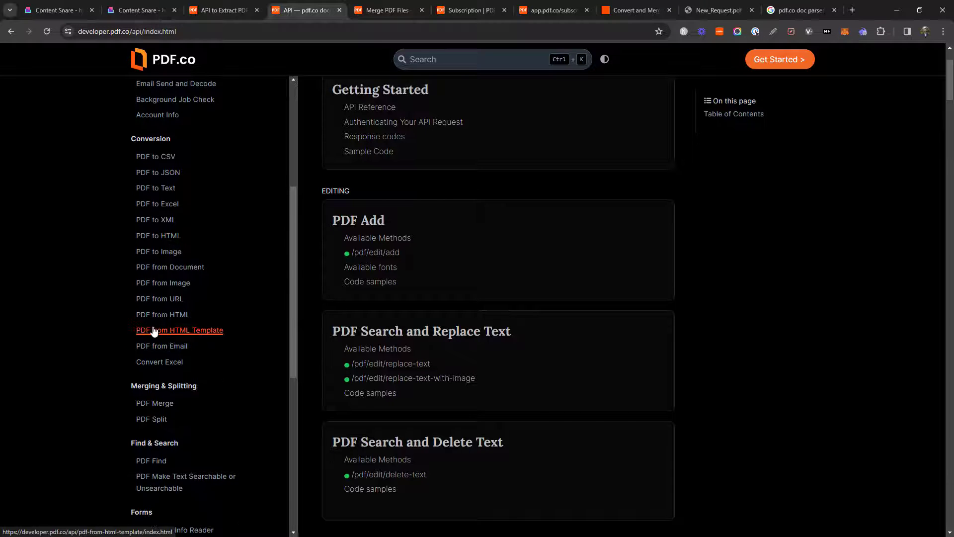
{"action": "scroll", "coordinate": [219, 420], "scroll_direction": "down", "scroll_amount": 3}
{"action": "scroll", "coordinate": [288, 387], "scroll_direction": "down", "scroll_amount": 5}
{"action": "scroll", "coordinate": [275, 298], "scroll_direction": "up", "scroll_amount": 10}
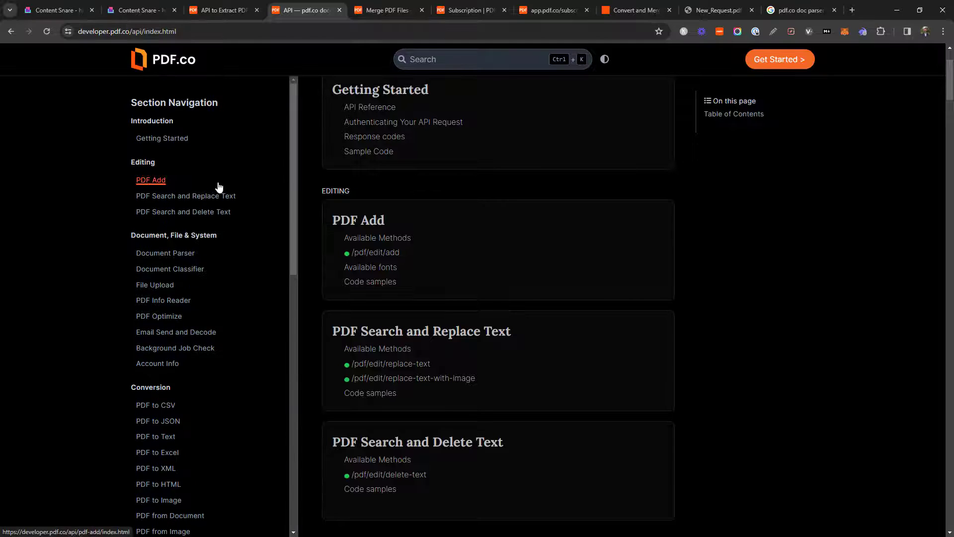
- Review the list of file formats the Merge PDF Files API supports
{"action": "left_click", "coordinate": [383, 6]}
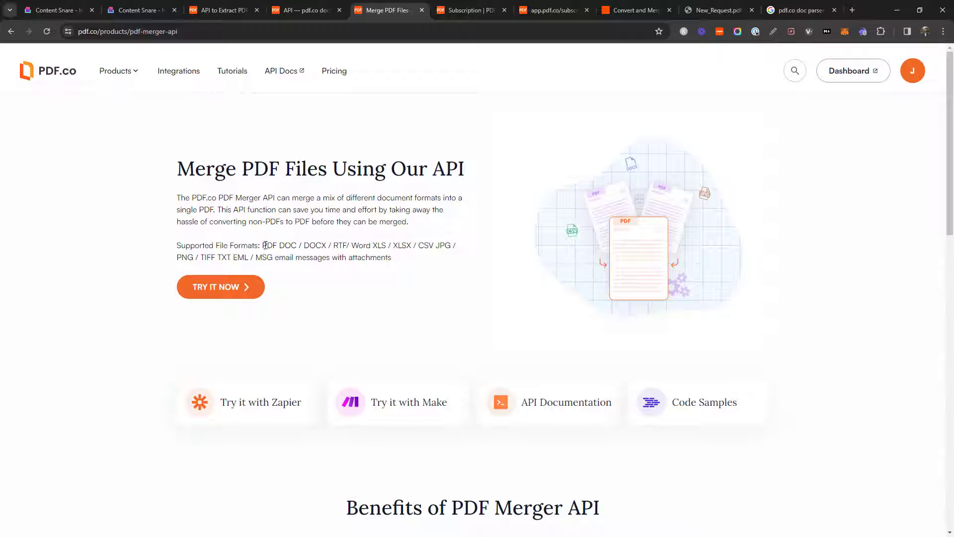
{"action": "left_click_drag", "start_coordinate": [264, 245], "coordinate": [446, 244]}
{"action": "left_click", "coordinate": [442, 244]}
- Confirm in the credits pricing table that merge2 costs 35 credits per page, then return to Zapier
{"action": "left_click", "coordinate": [490, 8]}
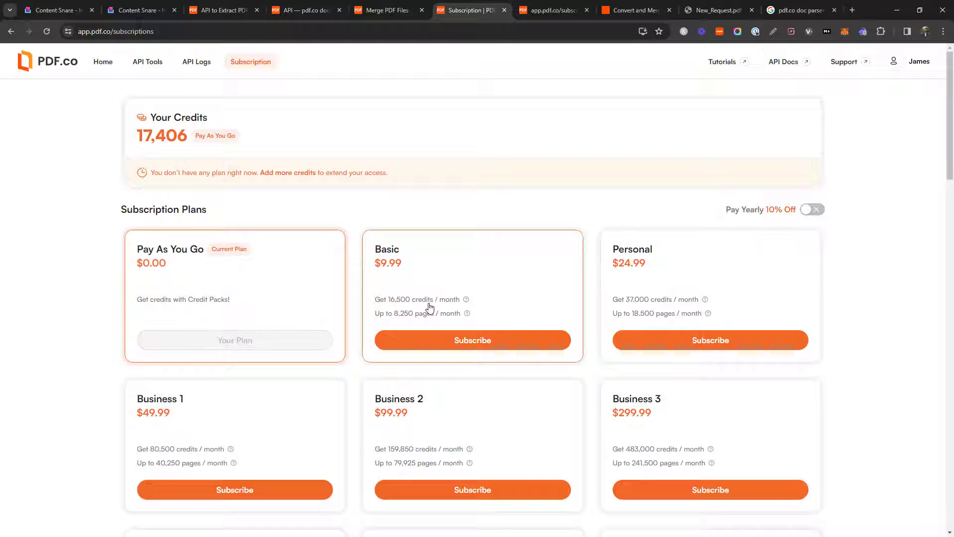
{"action": "left_click", "coordinate": [545, 13]}
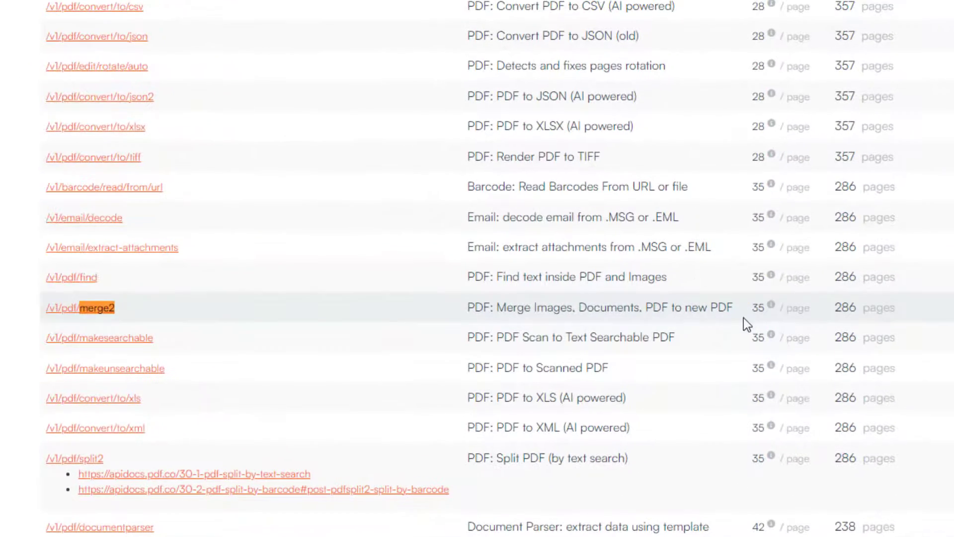
{"action": "left_click_drag", "start_coordinate": [754, 312], "coordinate": [811, 317]}
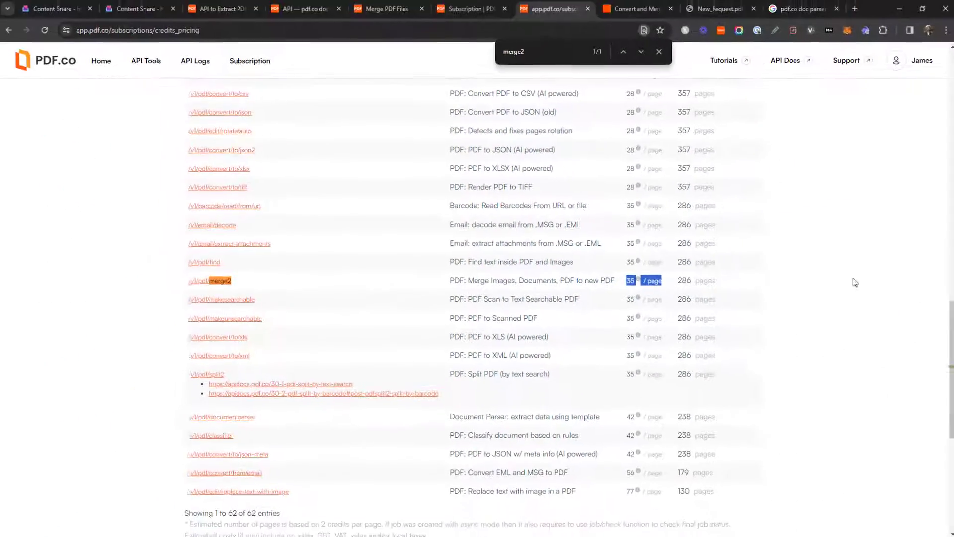
{"action": "left_click", "coordinate": [831, 277]}
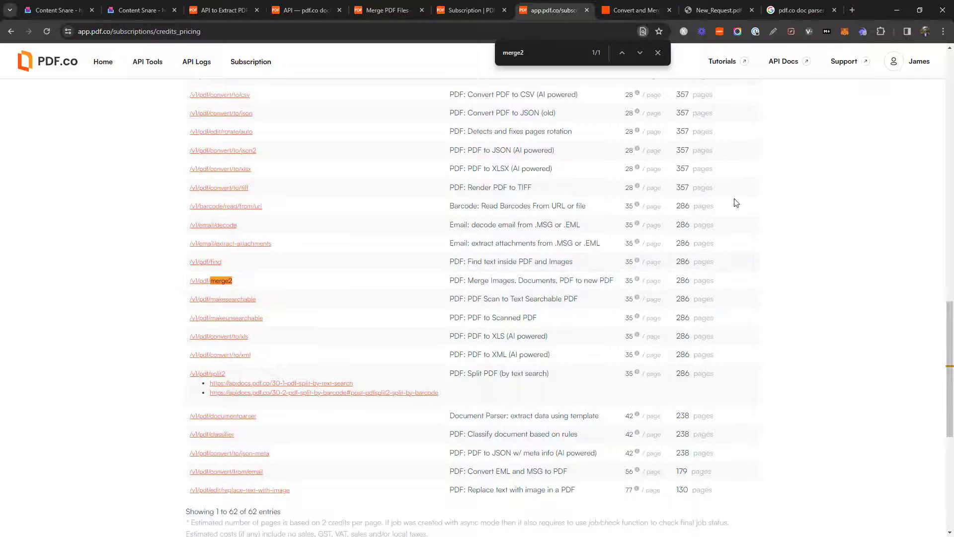
{"action": "left_click", "coordinate": [469, 10]}
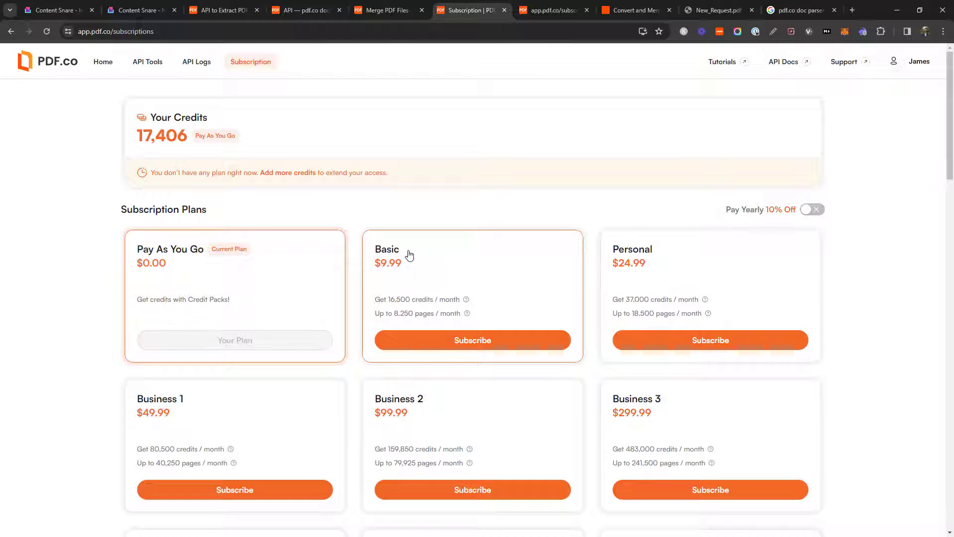
{"action": "left_click", "coordinate": [577, 10]}
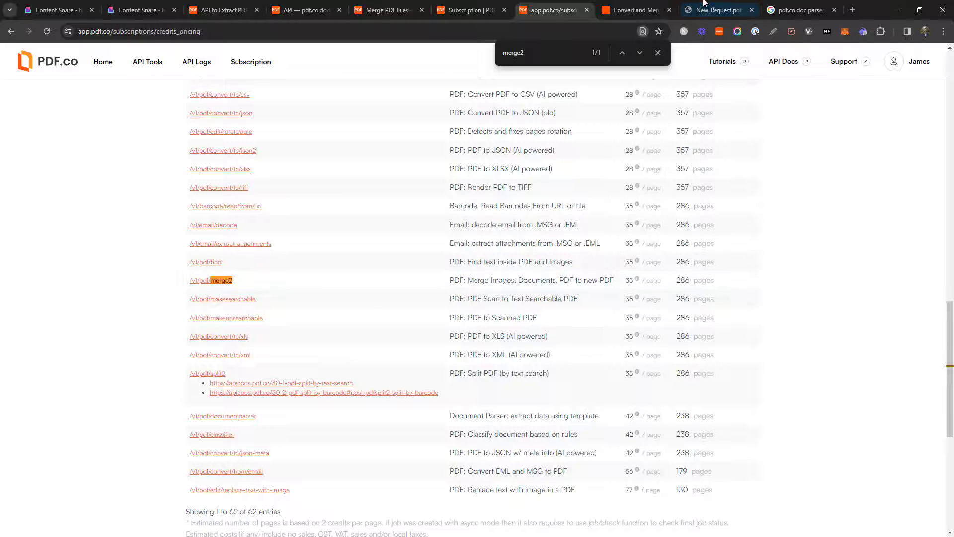
{"action": "left_click", "coordinate": [636, 9]}
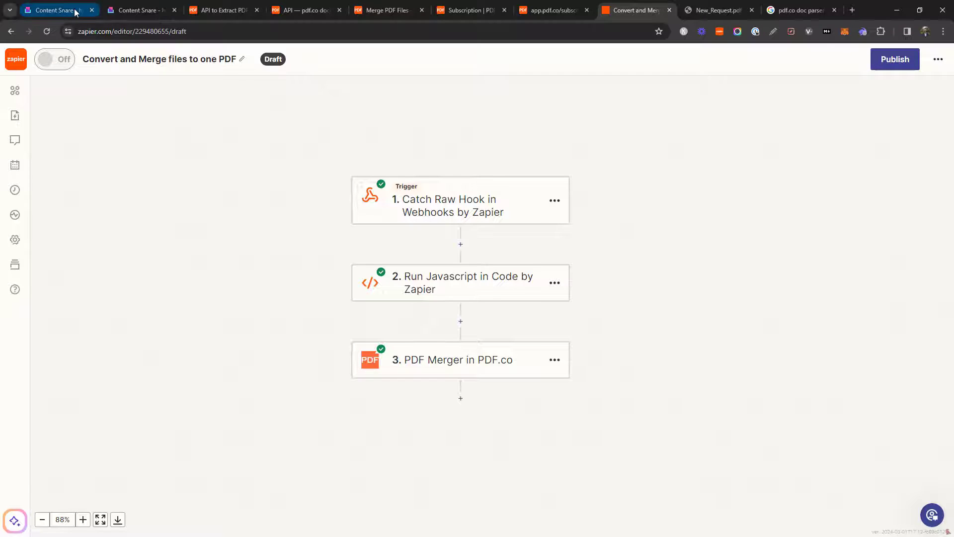
{"action": "left_click", "coordinate": [55, 10]}
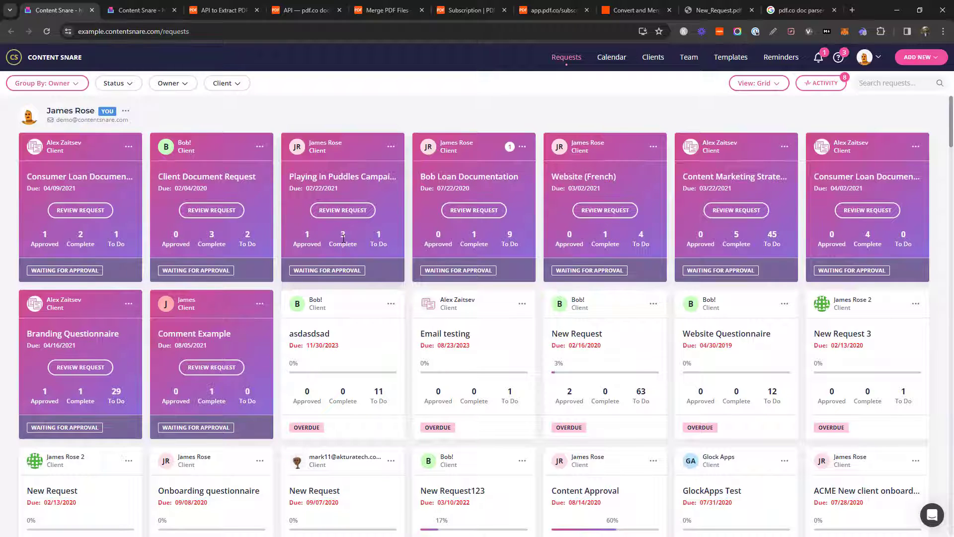
- Copy the Catch Raw Hook trigger's webhook URL from its Test section
{"action": "left_click", "coordinate": [625, 9]}
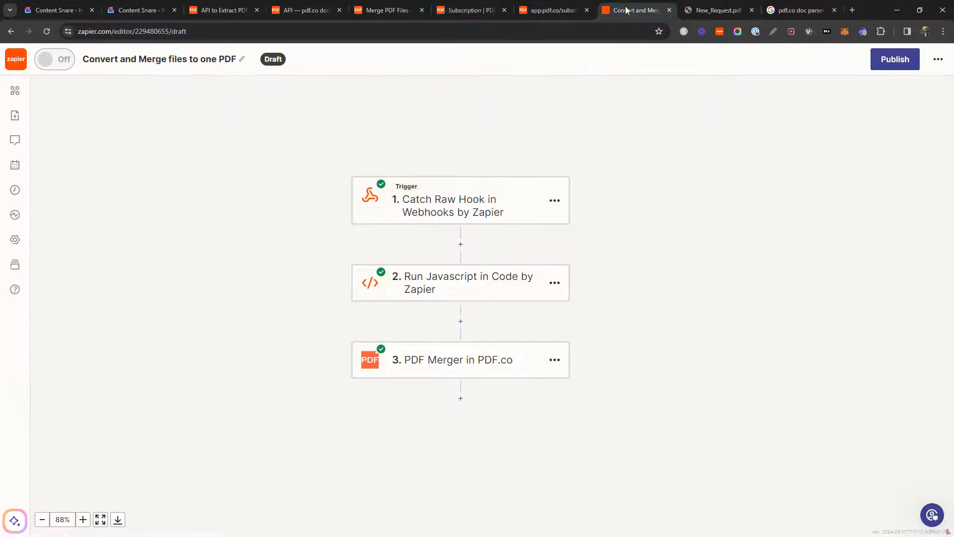
{"action": "left_click", "coordinate": [456, 198]}
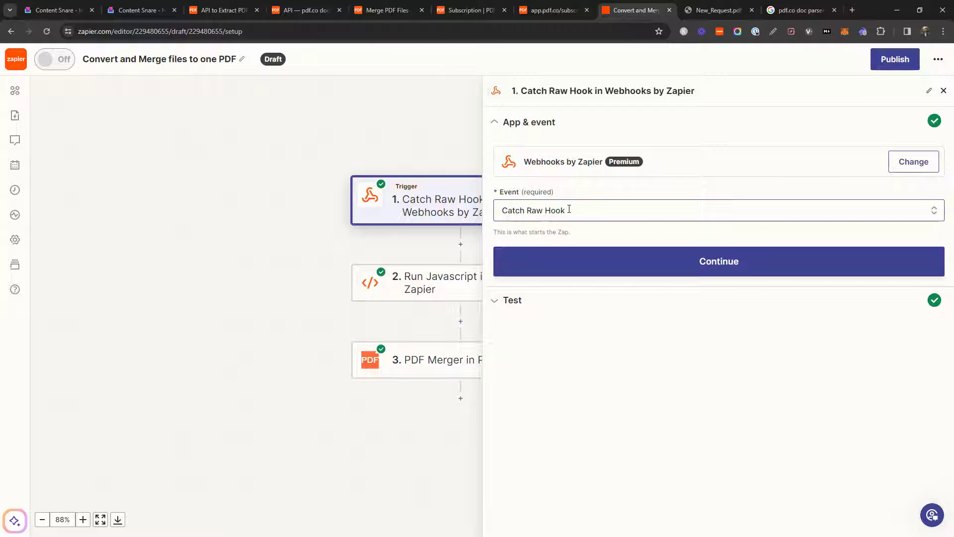
{"action": "left_click", "coordinate": [547, 253]}
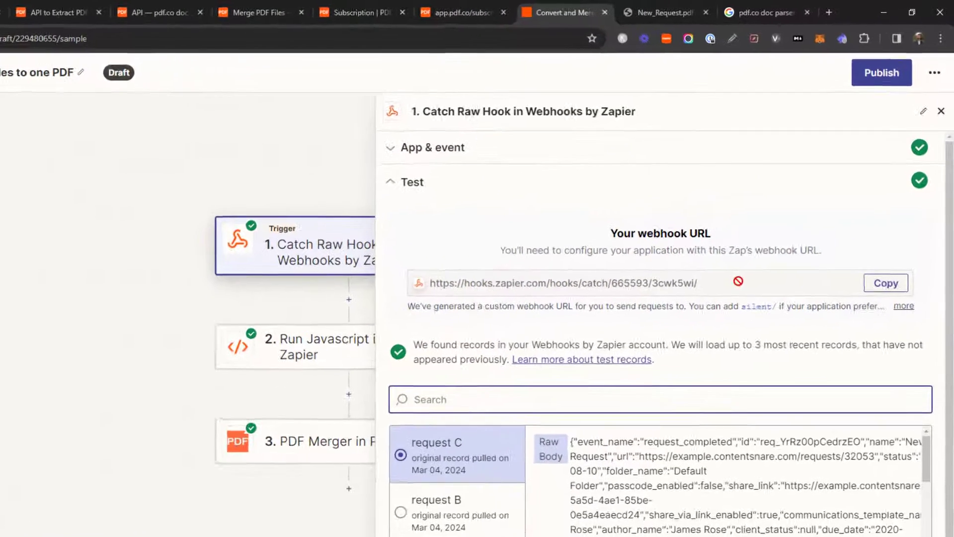
{"action": "left_click_drag", "start_coordinate": [733, 298], "coordinate": [401, 299]}
{"action": "left_click", "coordinate": [908, 248]}
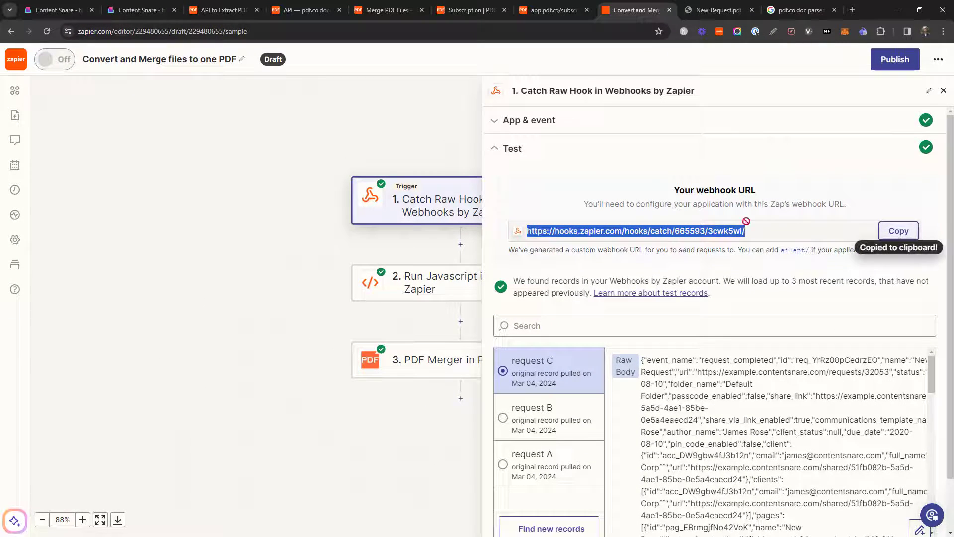
- Open Content Snare's Webhooks settings through the account menu
{"action": "key", "text": "ctrl+1"}
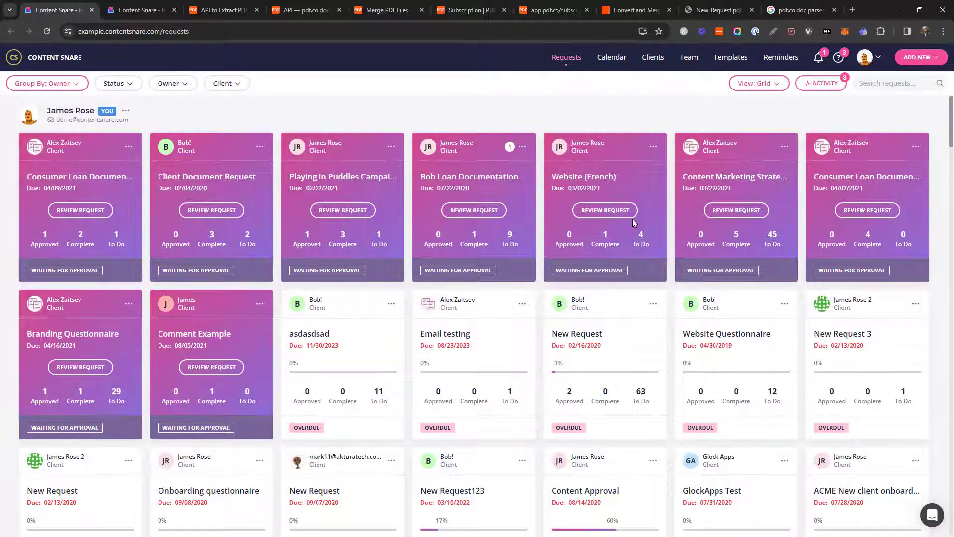
{"action": "left_click", "coordinate": [868, 57]}
{"action": "left_click", "coordinate": [838, 134]}
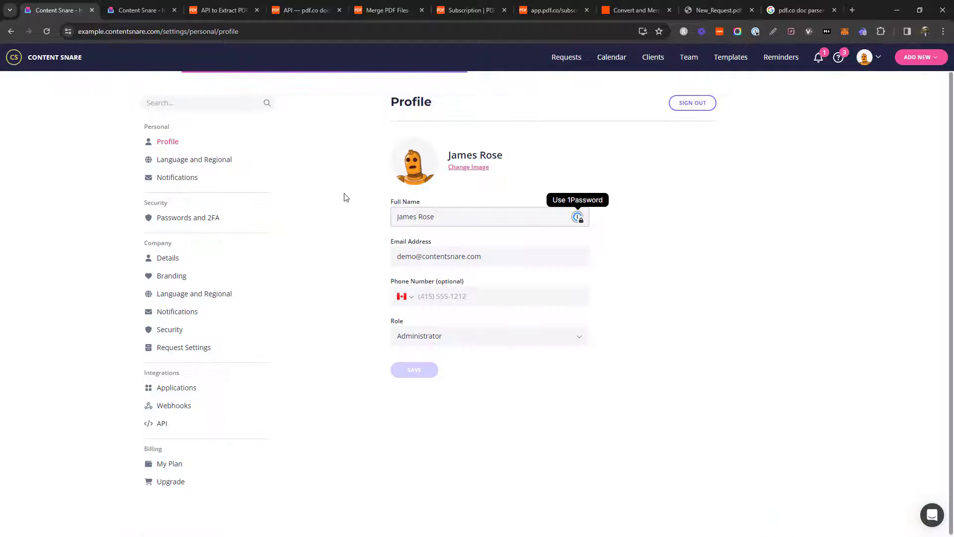
{"action": "left_click", "coordinate": [174, 406]}
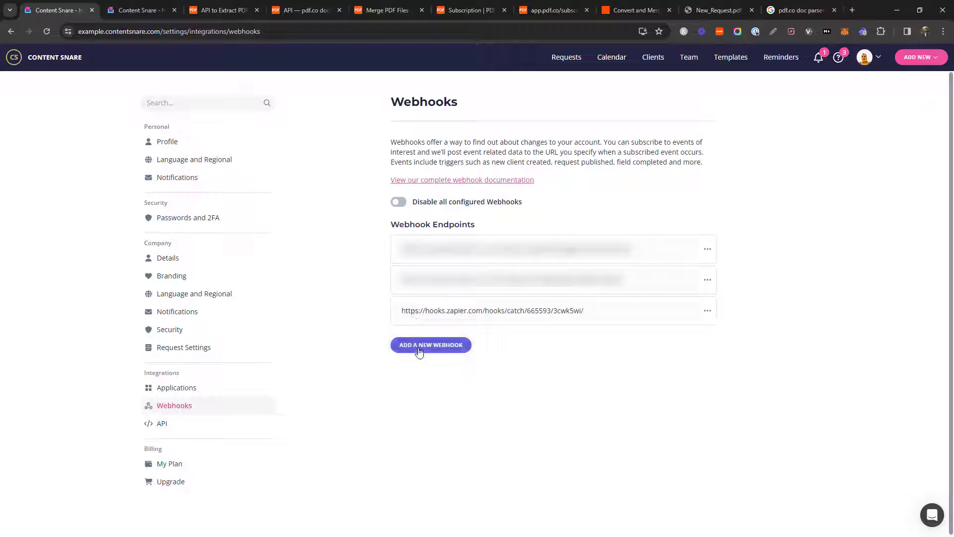
- Add a Request Completed webhook pointing to the pasted Zapier hook URL
{"action": "left_click", "coordinate": [446, 345]}
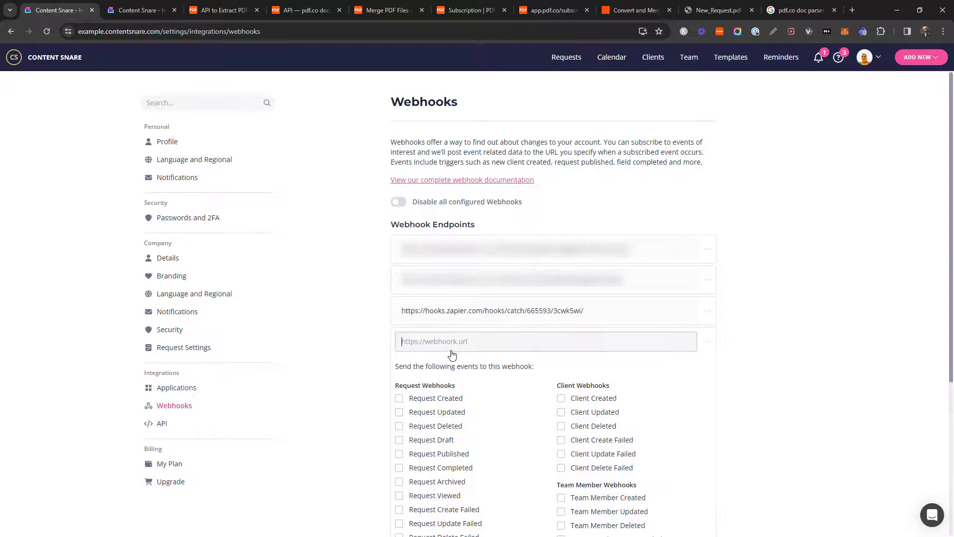
{"action": "left_click", "coordinate": [400, 468]}
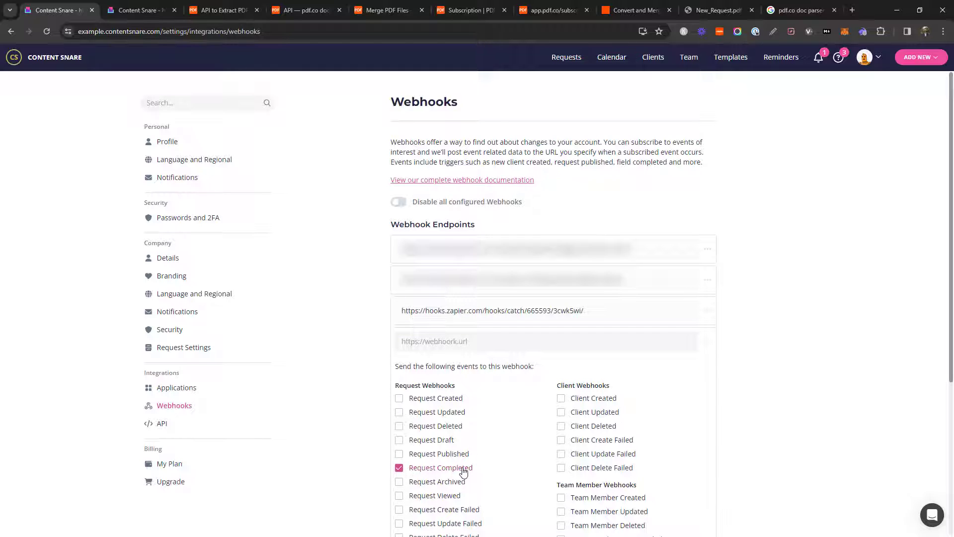
{"action": "left_click", "coordinate": [492, 343]}
{"action": "key", "text": "ctrl+v"}
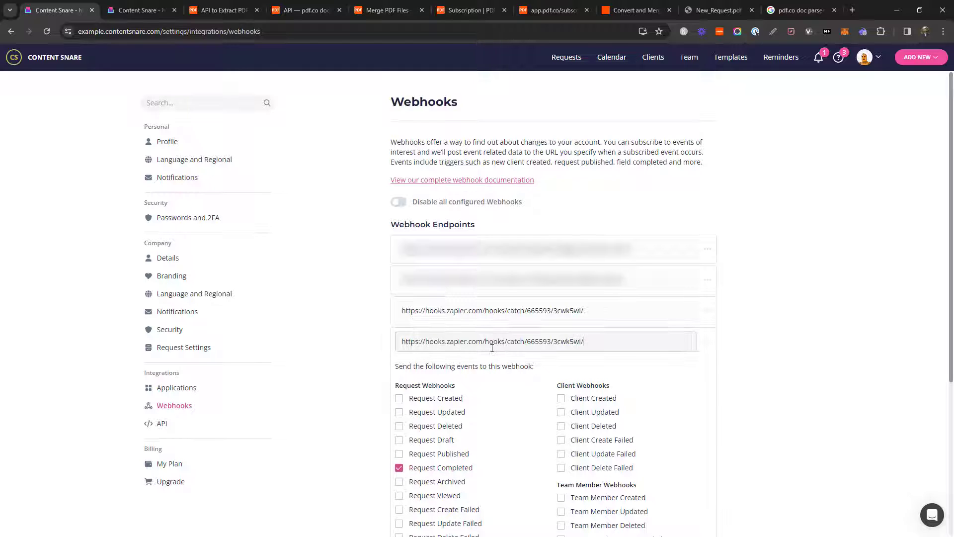
{"action": "scroll", "coordinate": [677, 439], "scroll_direction": "down", "scroll_amount": 5}
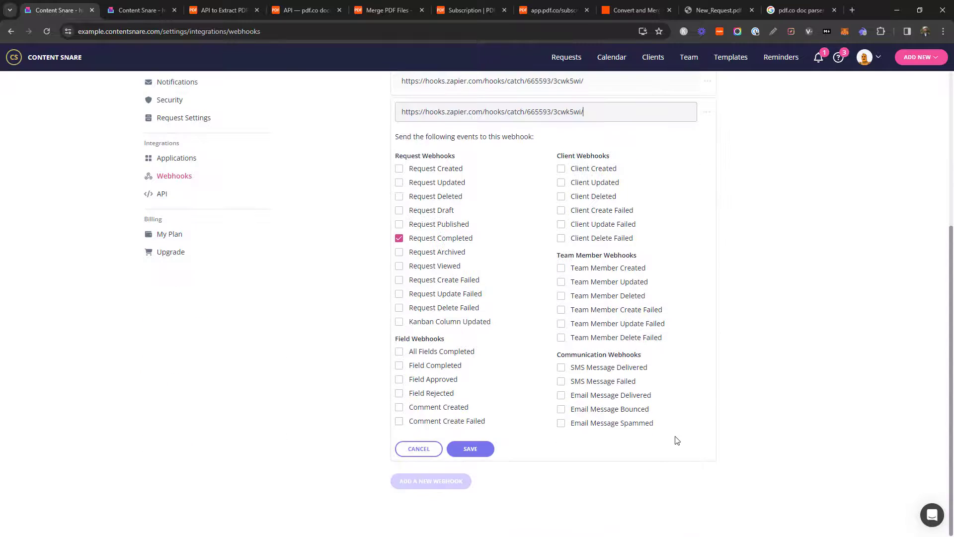
{"action": "key", "text": "Return"}
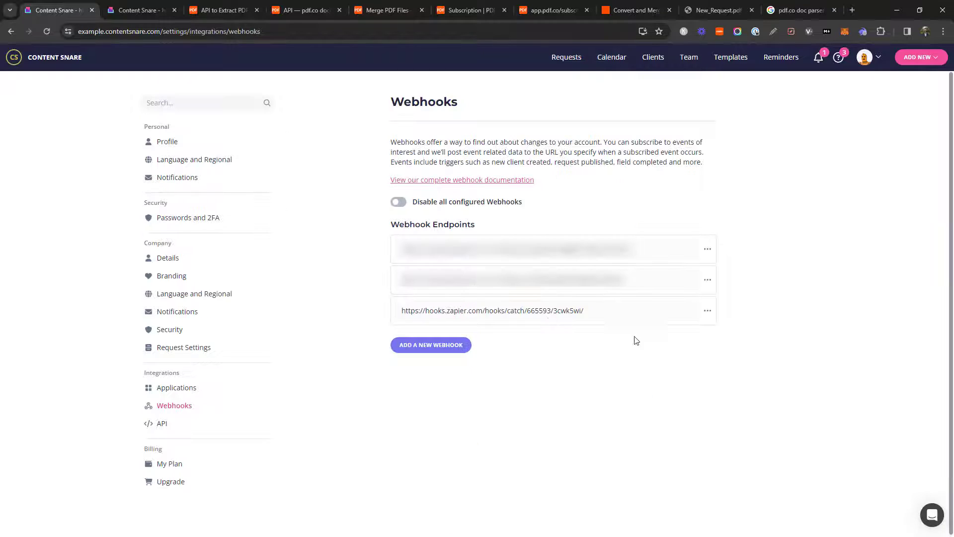
{"action": "left_click", "coordinate": [707, 311]}
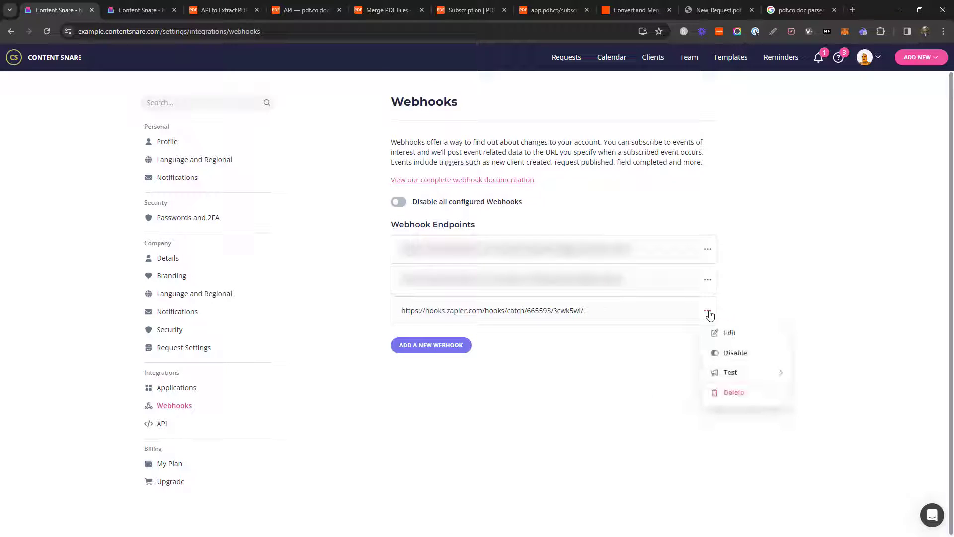
{"action": "mouse_move", "coordinate": [735, 379]}
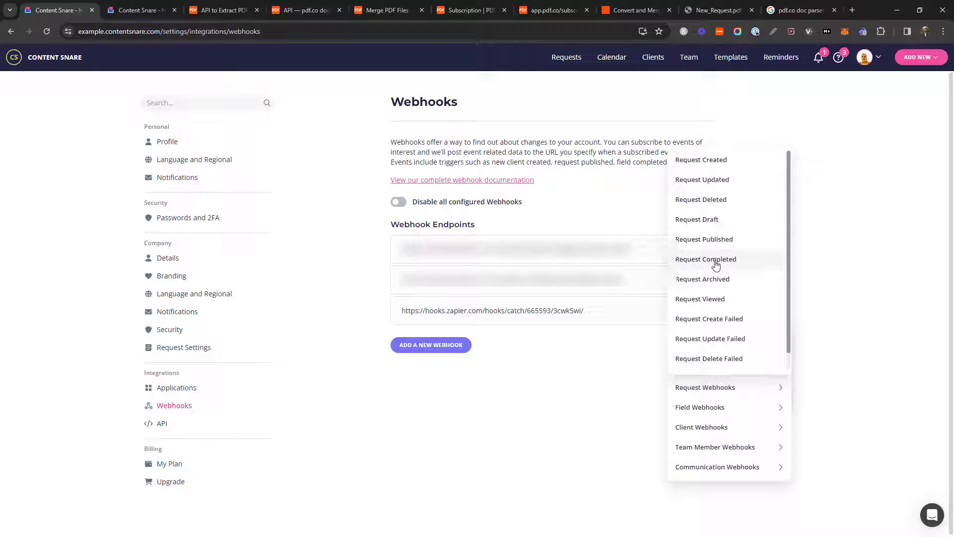
- Load fresh webhook test records and choose request C as the trigger's sample
{"action": "left_click", "coordinate": [636, 10]}
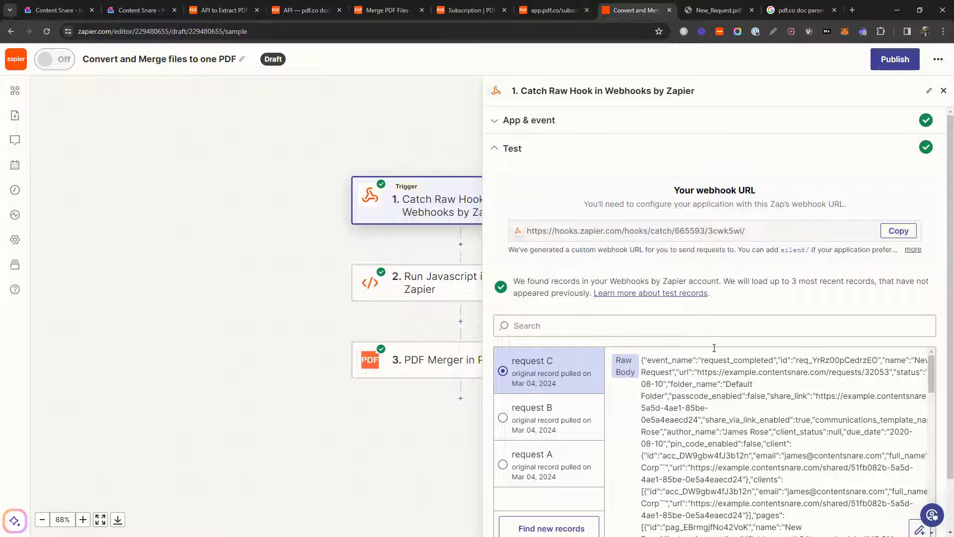
{"action": "scroll", "coordinate": [742, 306], "scroll_direction": "down", "scroll_amount": 1}
{"action": "left_click", "coordinate": [549, 478]}
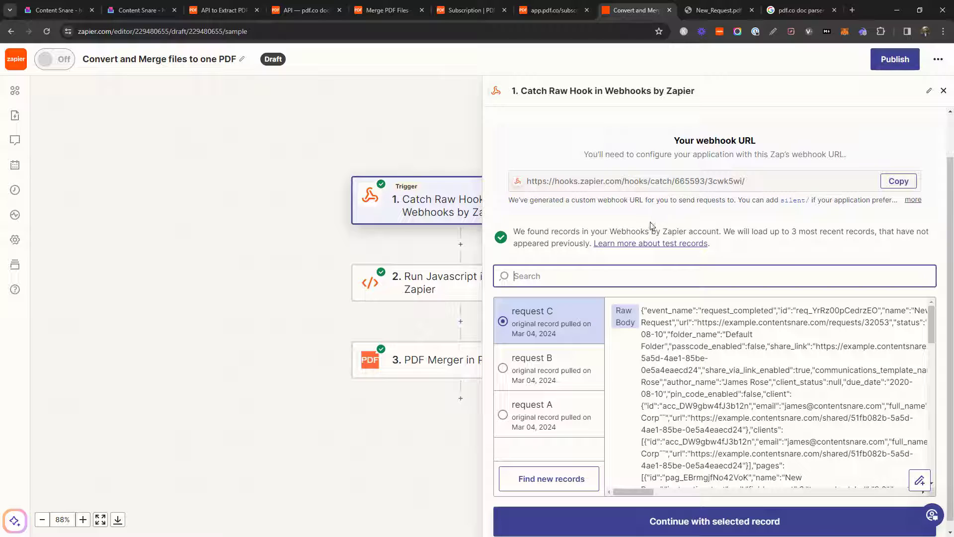
{"action": "left_click", "coordinate": [538, 423]}
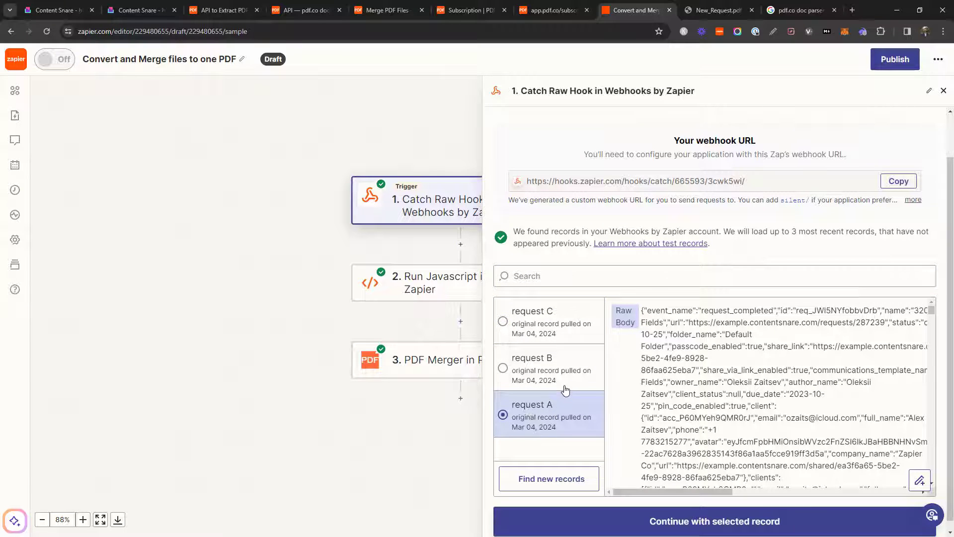
{"action": "left_click", "coordinate": [554, 325]}
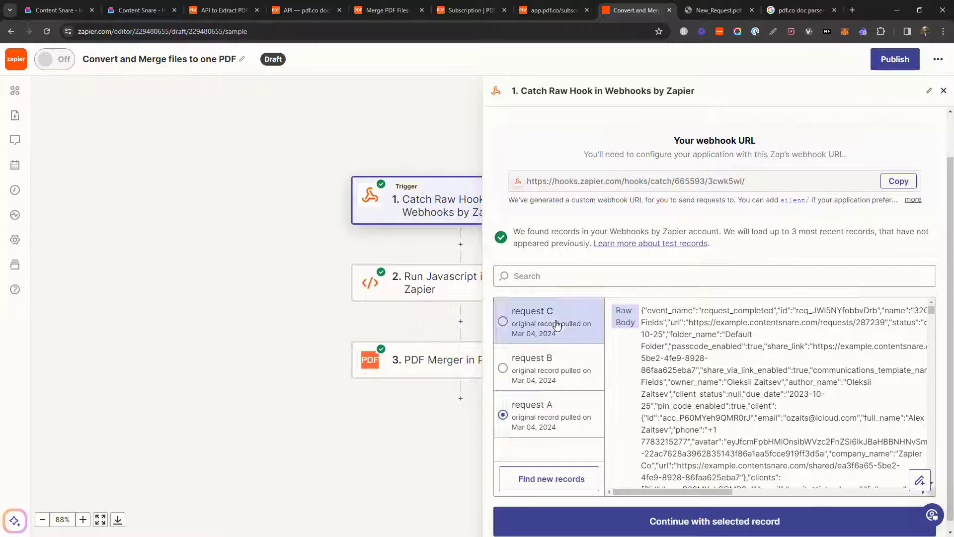
{"action": "left_click", "coordinate": [943, 91]}
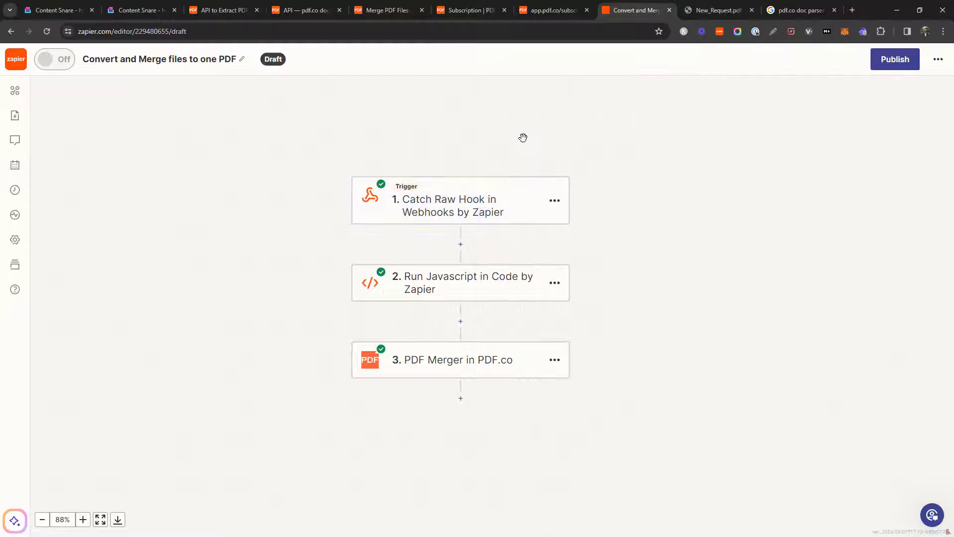
{"action": "left_click", "coordinate": [471, 294]}
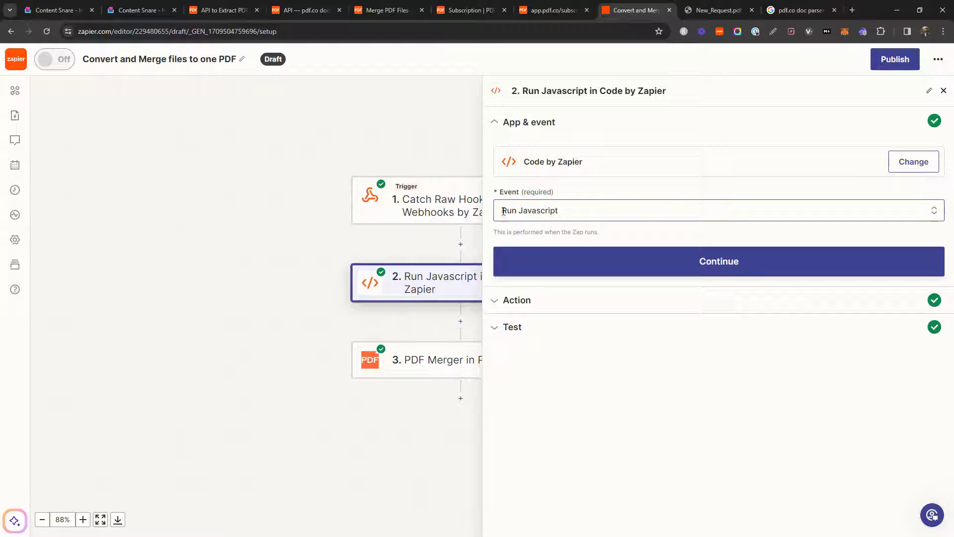
{"action": "left_click", "coordinate": [651, 273]}
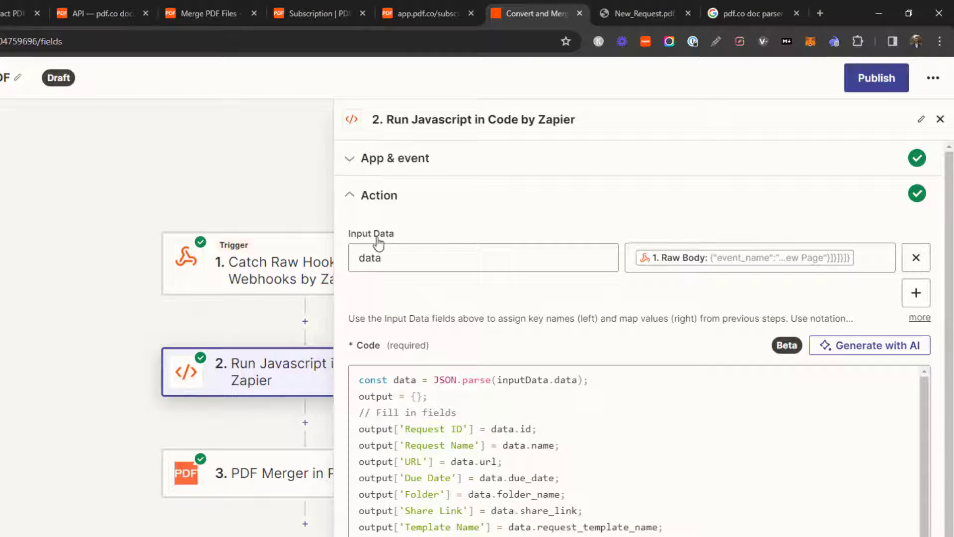
{"action": "double_click", "coordinate": [401, 258]}
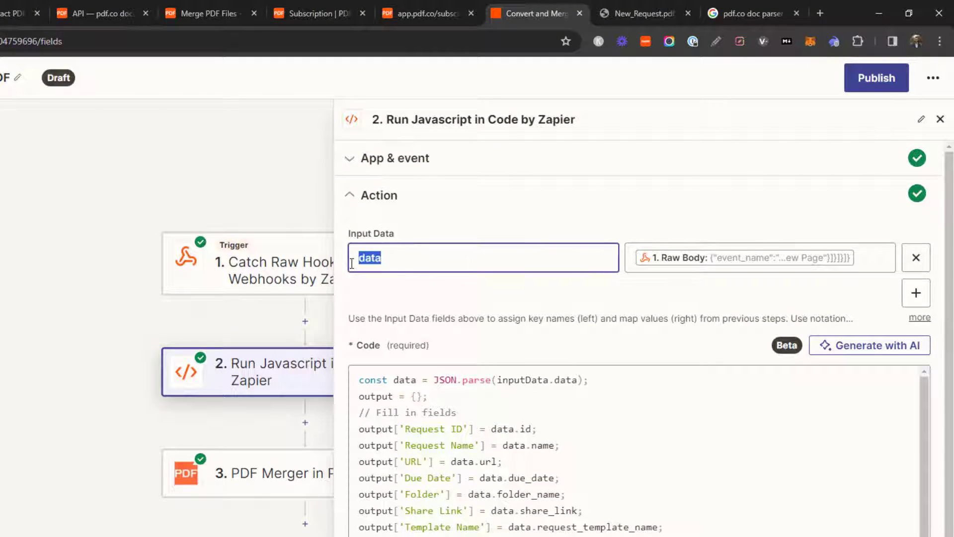
{"action": "left_click", "coordinate": [401, 258]}
{"action": "left_click", "coordinate": [859, 263]}
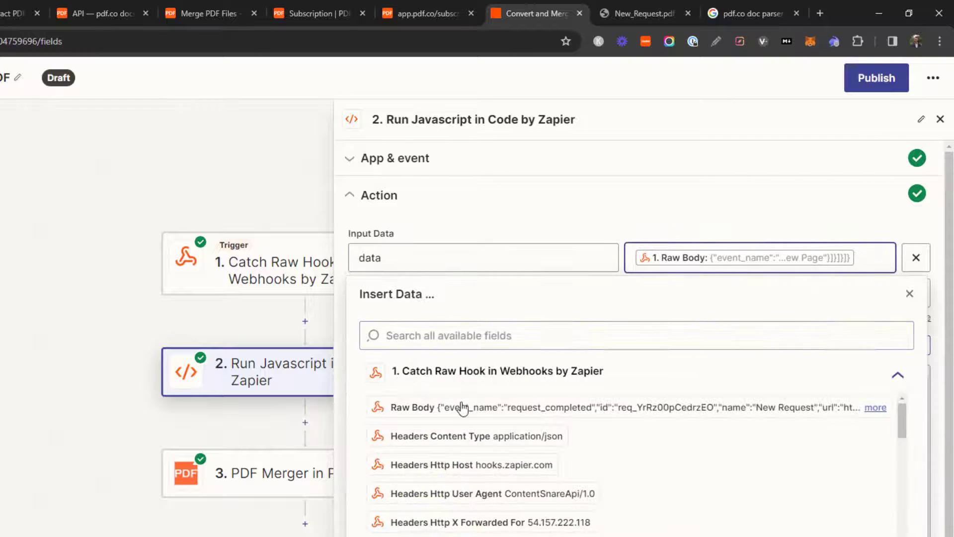
{"action": "mouse_move", "coordinate": [403, 412]}
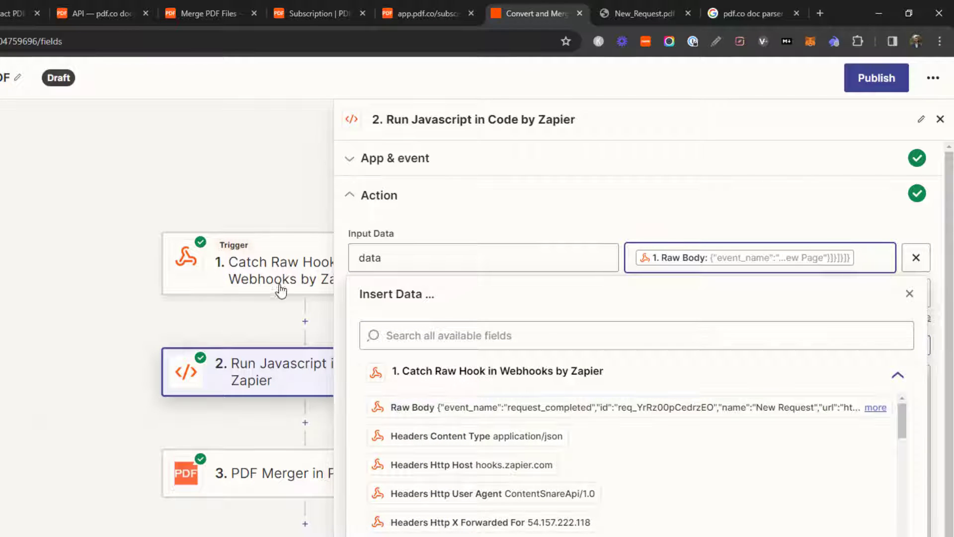
{"action": "left_click", "coordinate": [622, 196]}
{"action": "scroll", "coordinate": [515, 417], "scroll_direction": "down", "scroll_amount": 3}
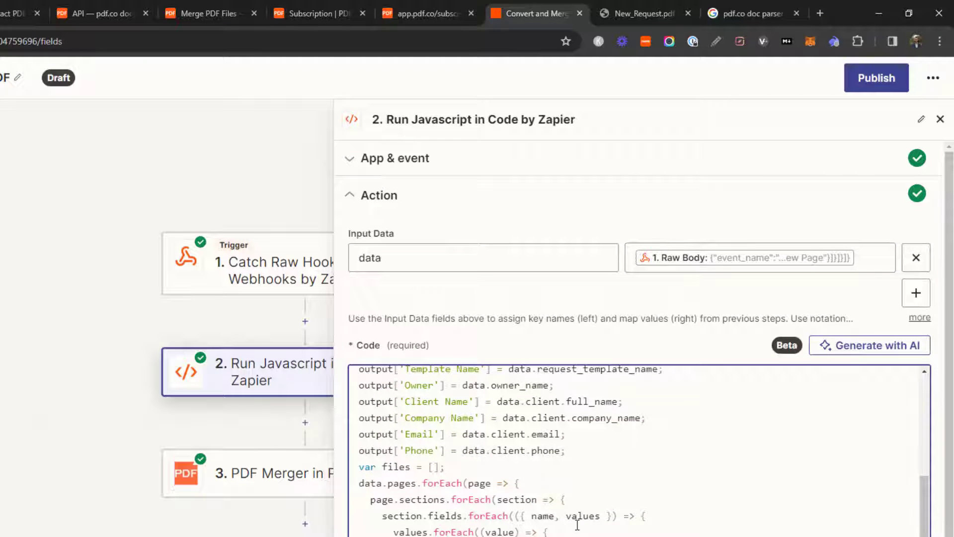
{"action": "scroll", "coordinate": [615, 458], "scroll_direction": "down", "scroll_amount": 2}
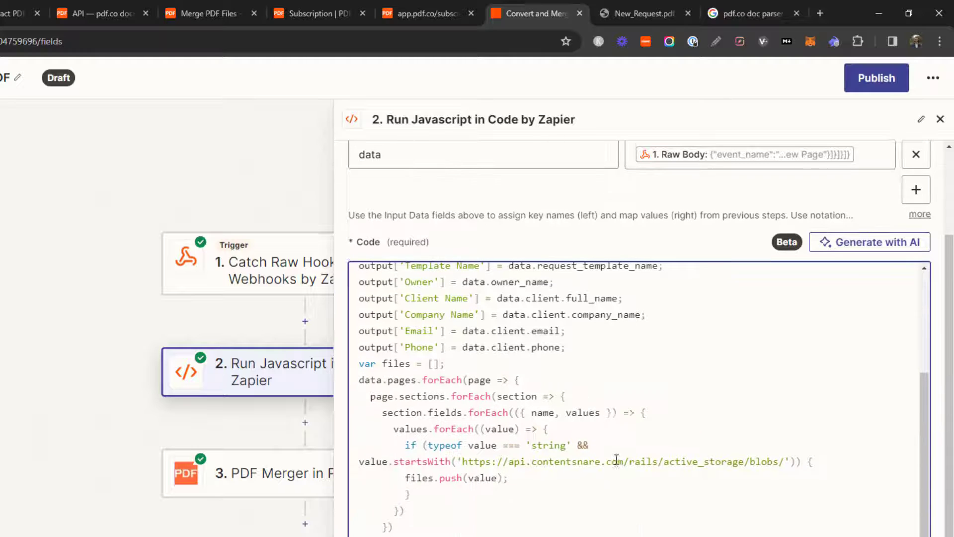
{"action": "scroll", "coordinate": [616, 467], "scroll_direction": "up", "scroll_amount": 3}
{"action": "scroll", "coordinate": [617, 480], "scroll_direction": "up", "scroll_amount": 2}
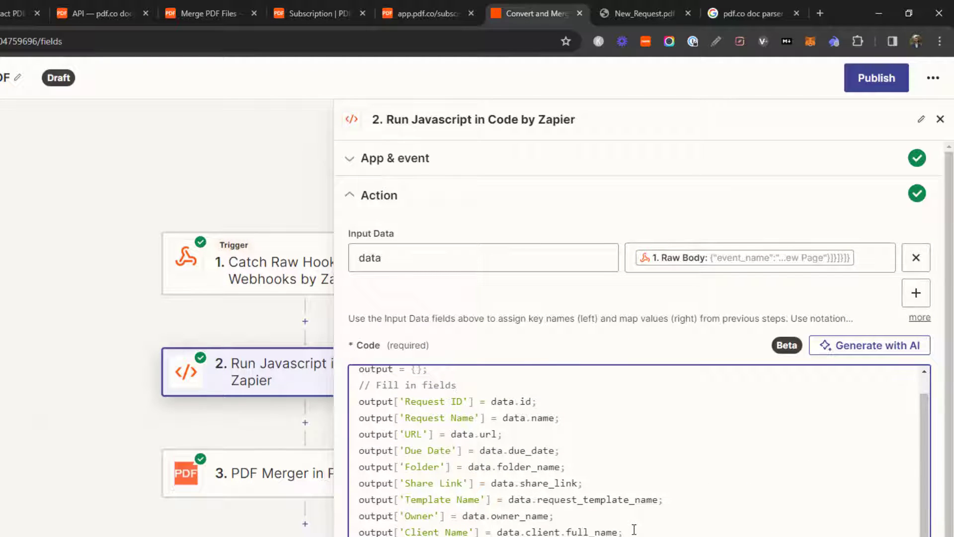
{"action": "left_click_drag", "start_coordinate": [404, 401], "coordinate": [468, 401]}
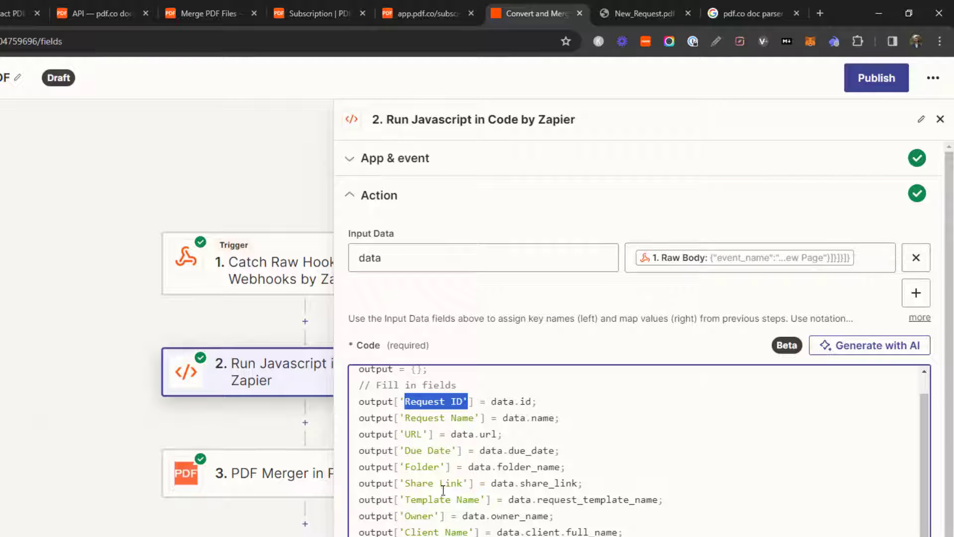
{"action": "left_click_drag", "start_coordinate": [424, 450], "coordinate": [438, 341]}
{"action": "left_click", "coordinate": [382, 333]}
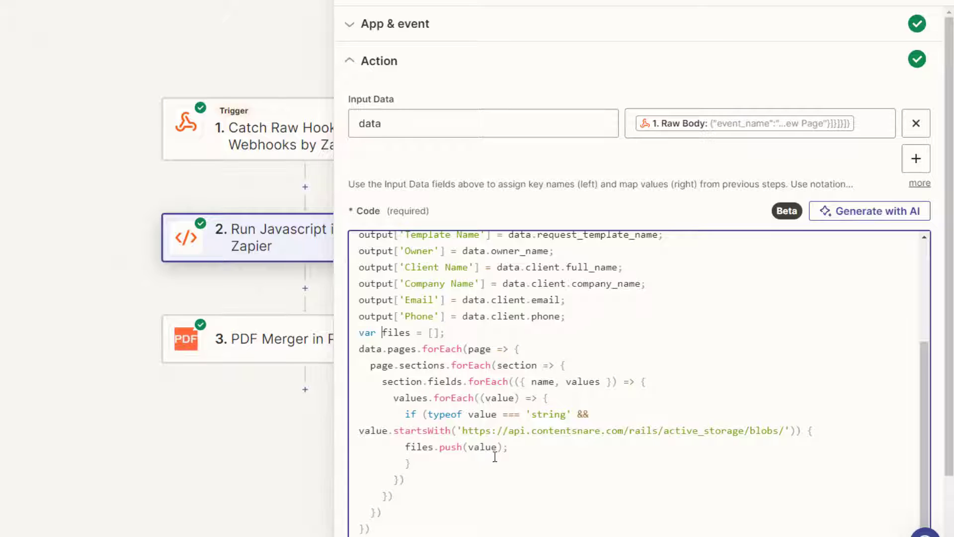
{"action": "left_click_drag", "start_coordinate": [463, 431], "coordinate": [786, 431]}
{"action": "left_click_drag", "start_coordinate": [405, 447], "coordinate": [527, 453]}
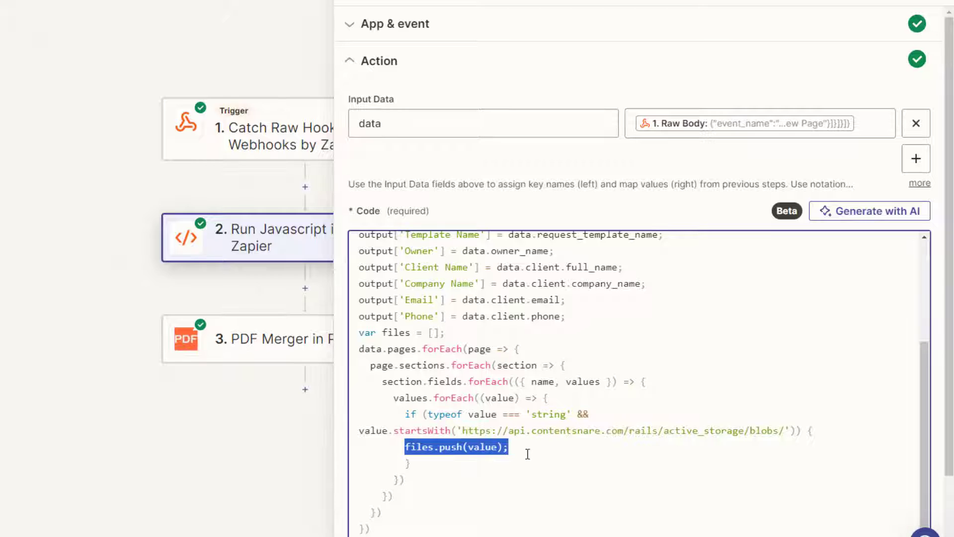
{"action": "left_click", "coordinate": [528, 453]}
{"action": "scroll", "coordinate": [554, 497], "scroll_direction": "down", "scroll_amount": 1}
{"action": "left_click_drag", "start_coordinate": [554, 526], "coordinate": [359, 510]}
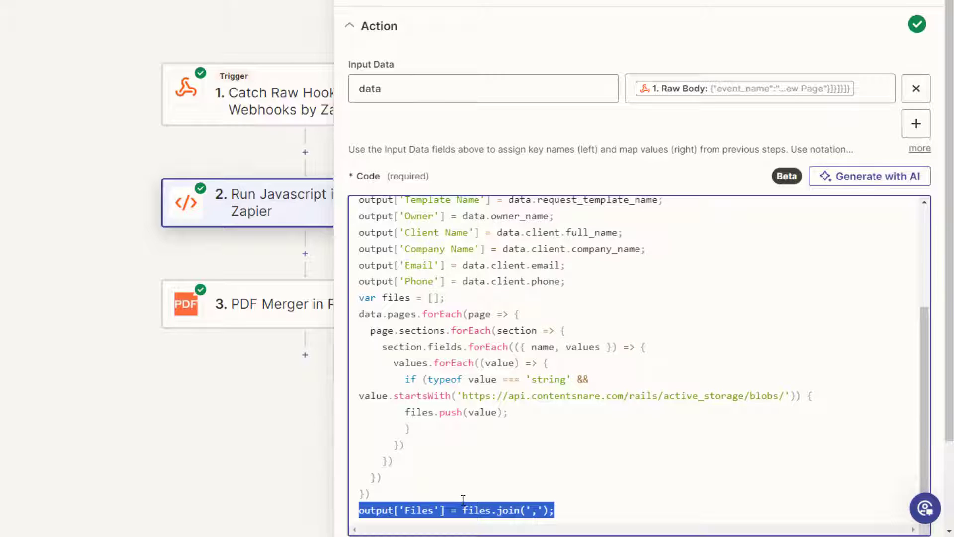
{"action": "scroll", "coordinate": [560, 424], "scroll_direction": "down", "scroll_amount": 2}
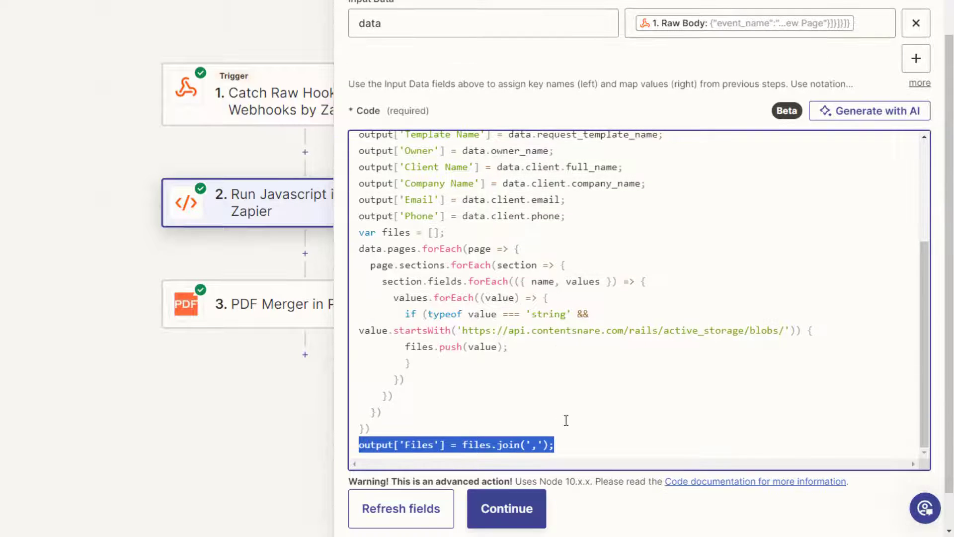
{"action": "left_click", "coordinate": [582, 390]}
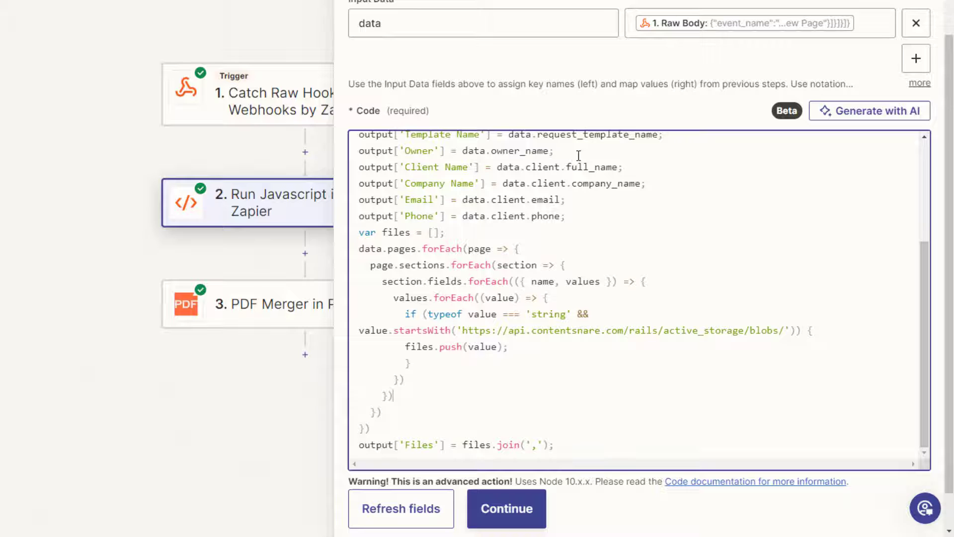
{"action": "scroll", "coordinate": [578, 156], "scroll_direction": "up", "scroll_amount": 3}
{"action": "left_click", "coordinate": [388, 26]}
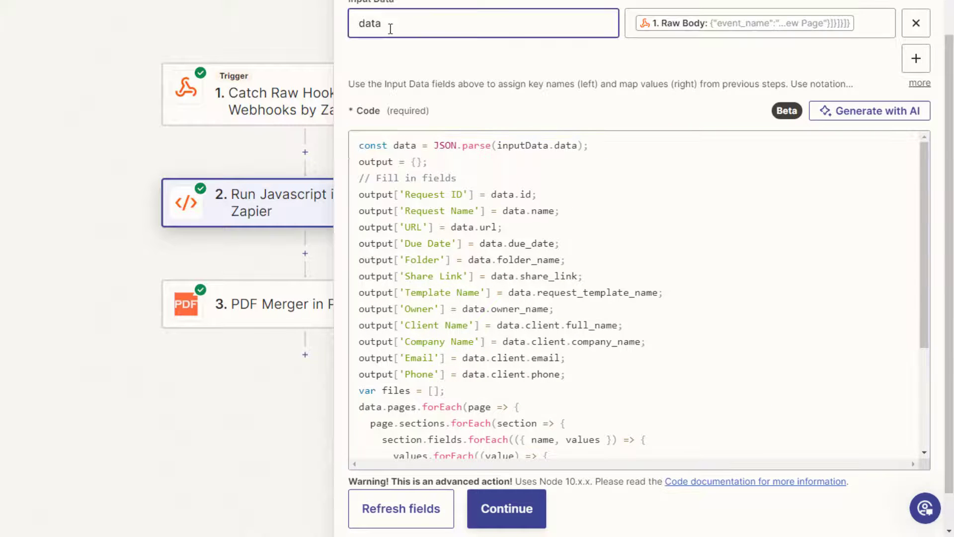
{"action": "double_click", "coordinate": [390, 26]}
{"action": "left_click", "coordinate": [786, 22]}
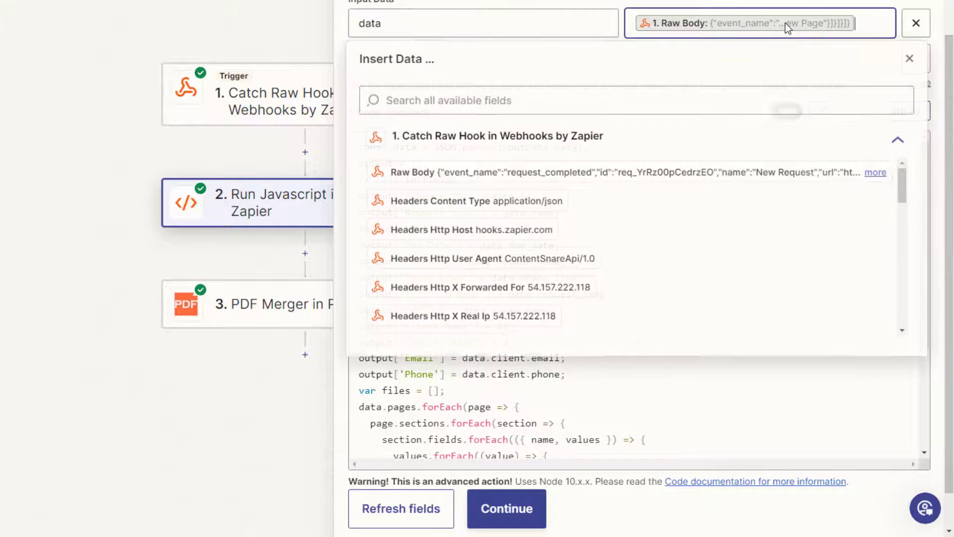
{"action": "left_click", "coordinate": [724, 372]}
{"action": "scroll", "coordinate": [724, 373], "scroll_direction": "down", "scroll_amount": 4}
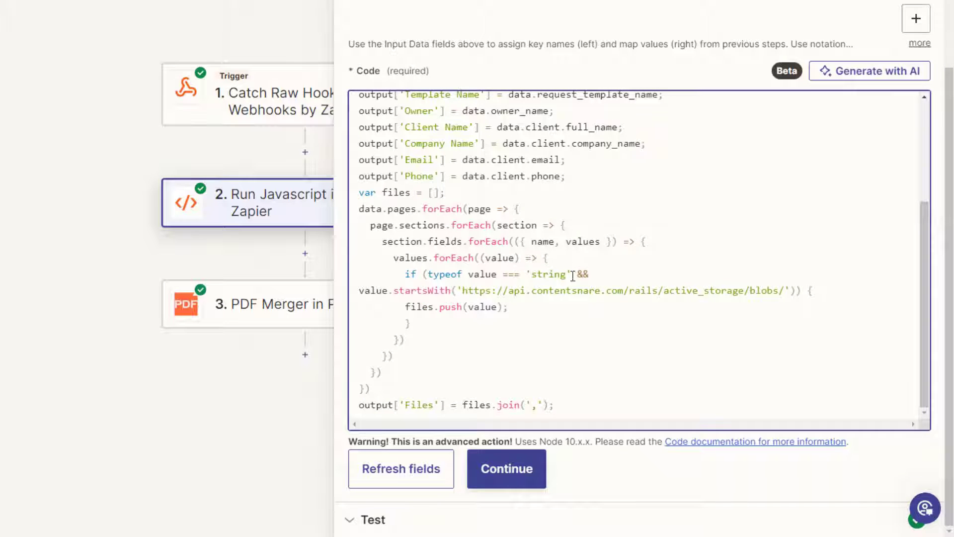
{"action": "left_click", "coordinate": [506, 469]}
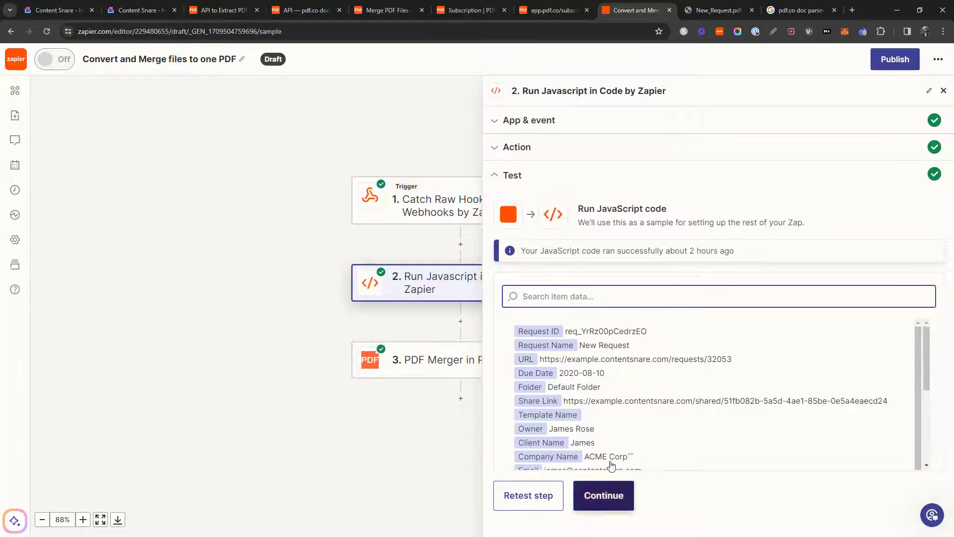
{"action": "scroll", "coordinate": [669, 360], "scroll_direction": "down", "scroll_amount": 1}
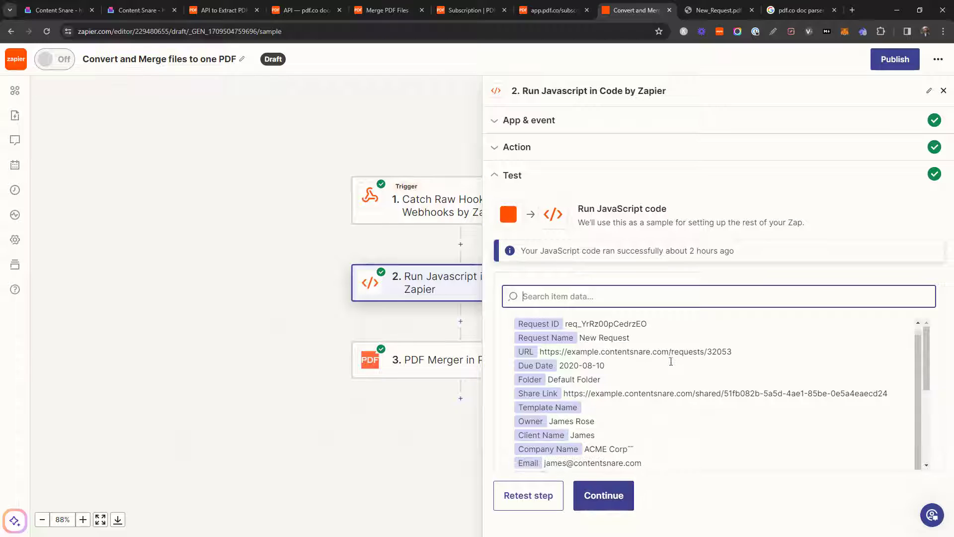
{"action": "left_click", "coordinate": [411, 472]}
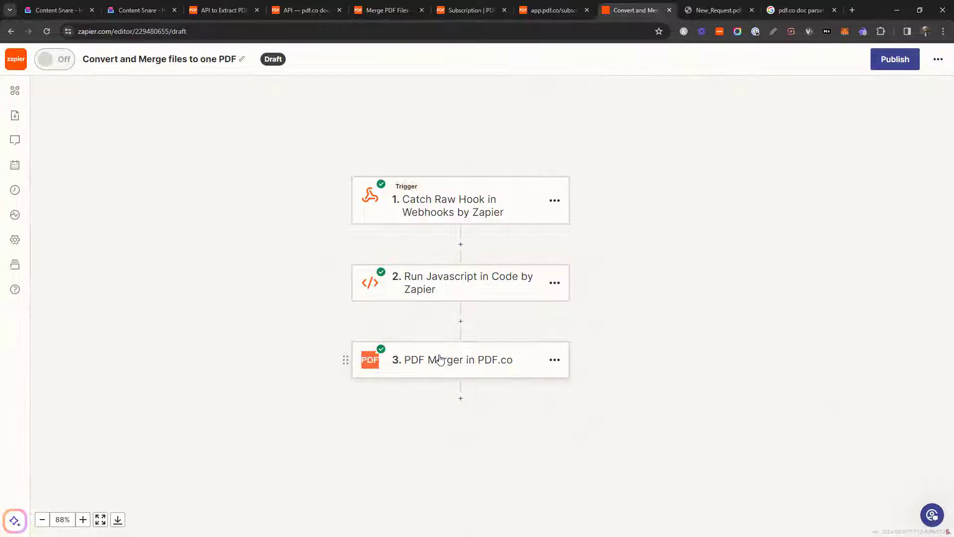
- Check the PDF Merger step's connected PDF.co account and copy the PDF.co API key
{"action": "left_click", "coordinate": [423, 364]}
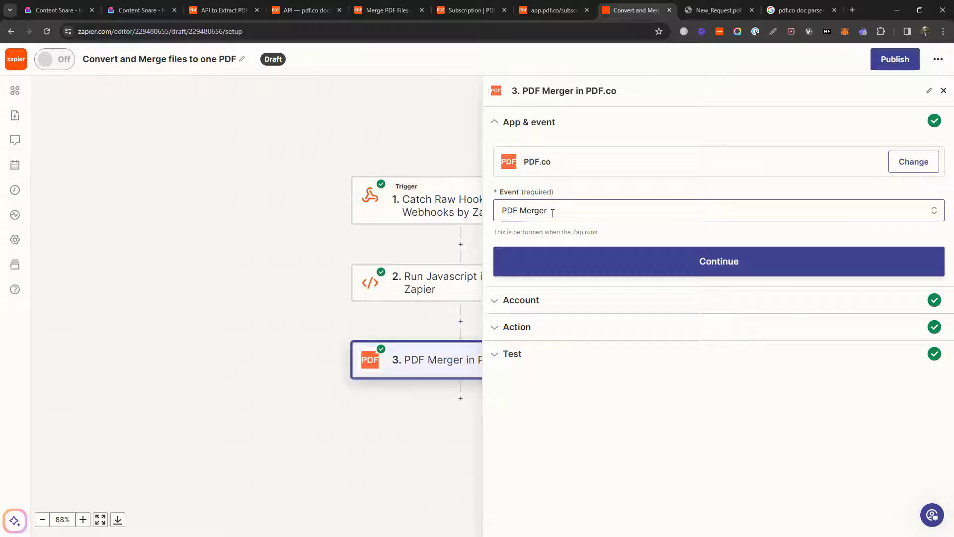
{"action": "left_click", "coordinate": [547, 301]}
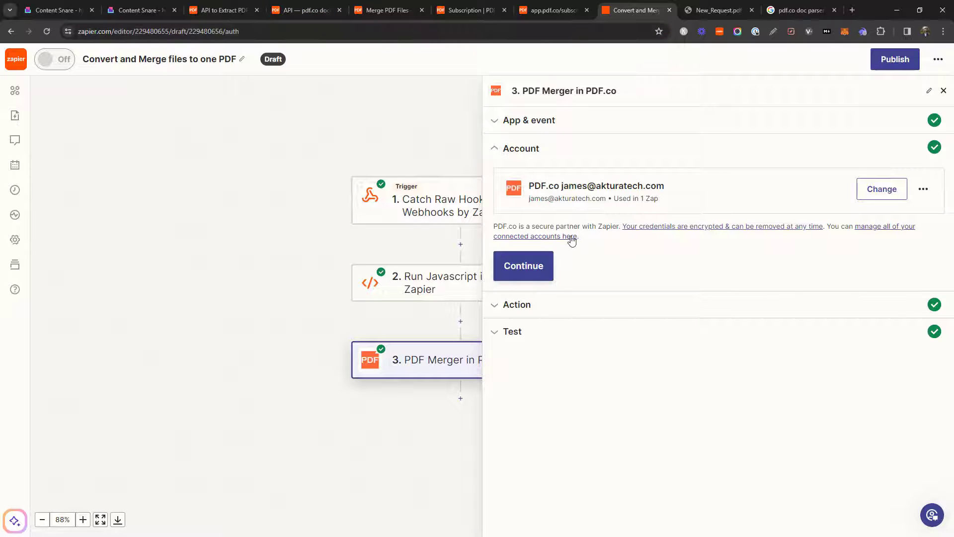
{"action": "left_click", "coordinate": [223, 10]}
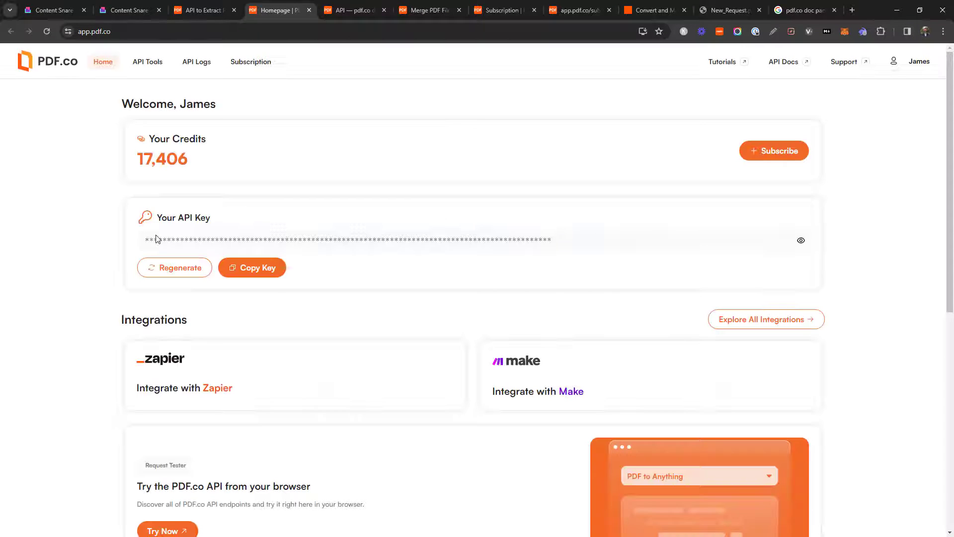
{"action": "left_click", "coordinate": [251, 274]}
{"action": "left_click", "coordinate": [649, 11]}
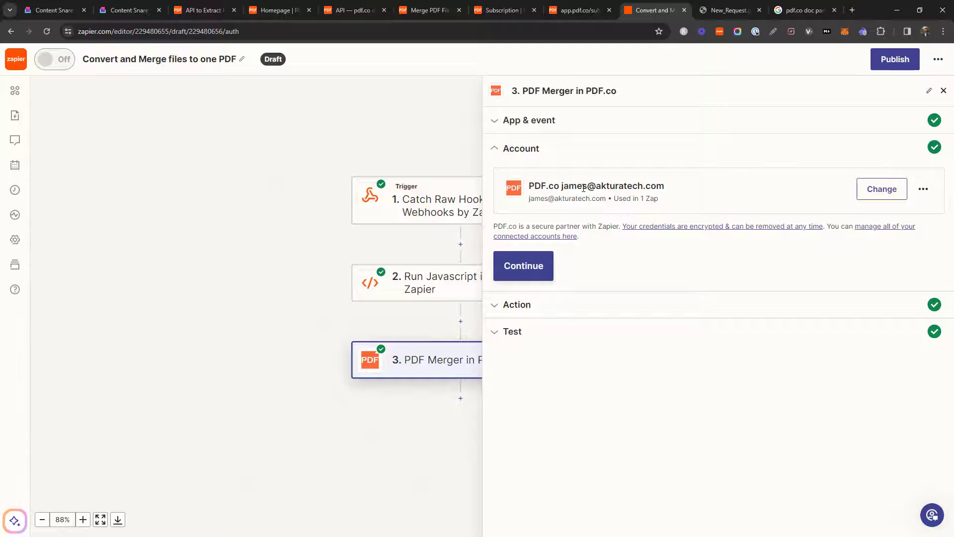
- Map a JavaScript code output field into the PDF Merger's Source File URLs
{"action": "left_click", "coordinate": [630, 302]}
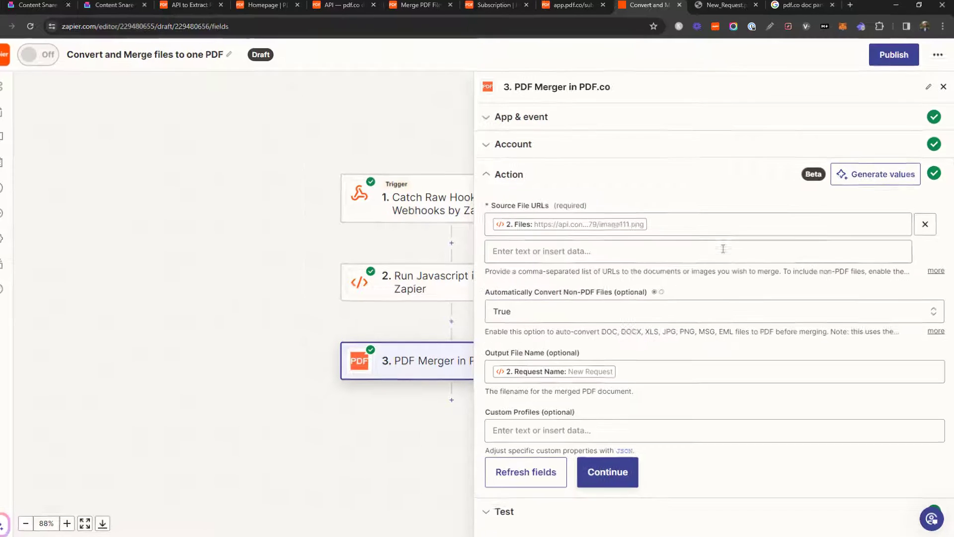
{"action": "left_click", "coordinate": [723, 248]}
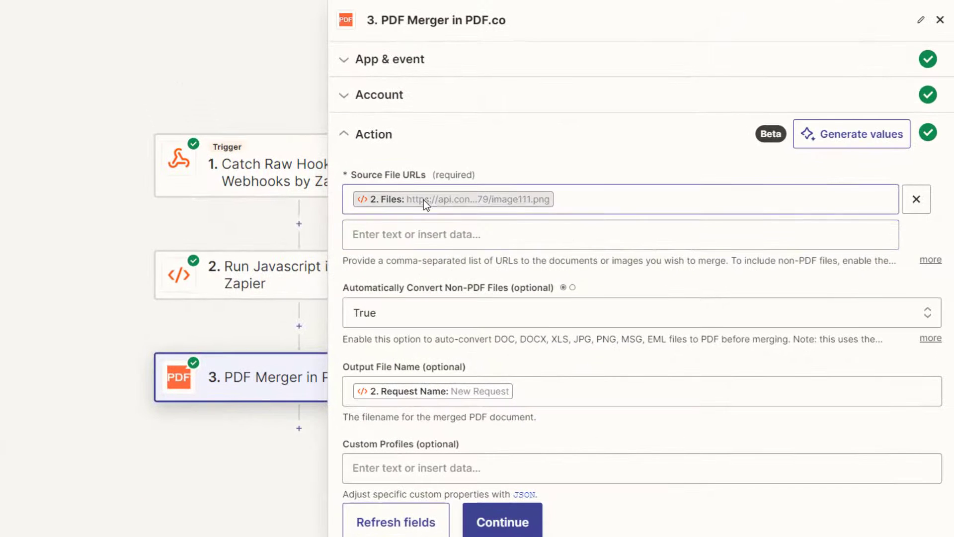
{"action": "left_click", "coordinate": [596, 197]}
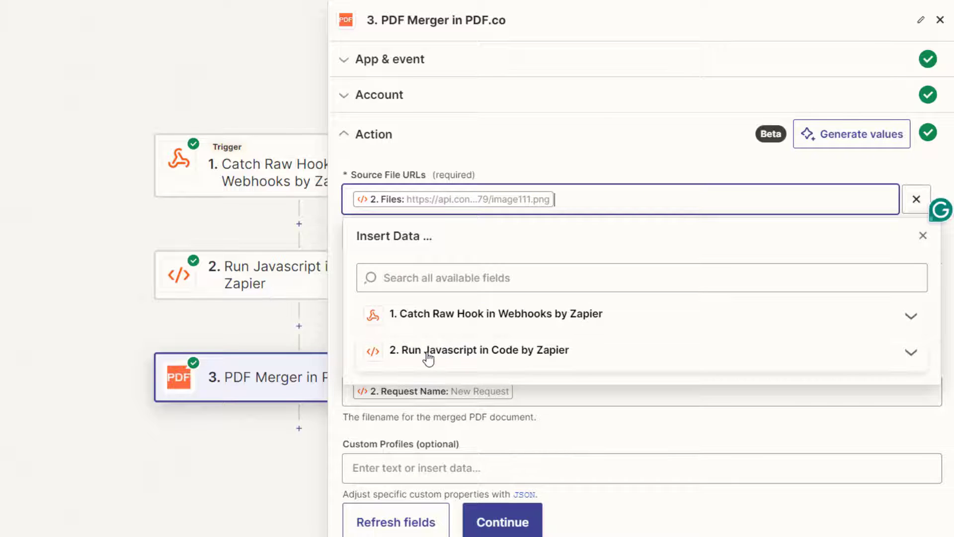
{"action": "left_click", "coordinate": [428, 357]}
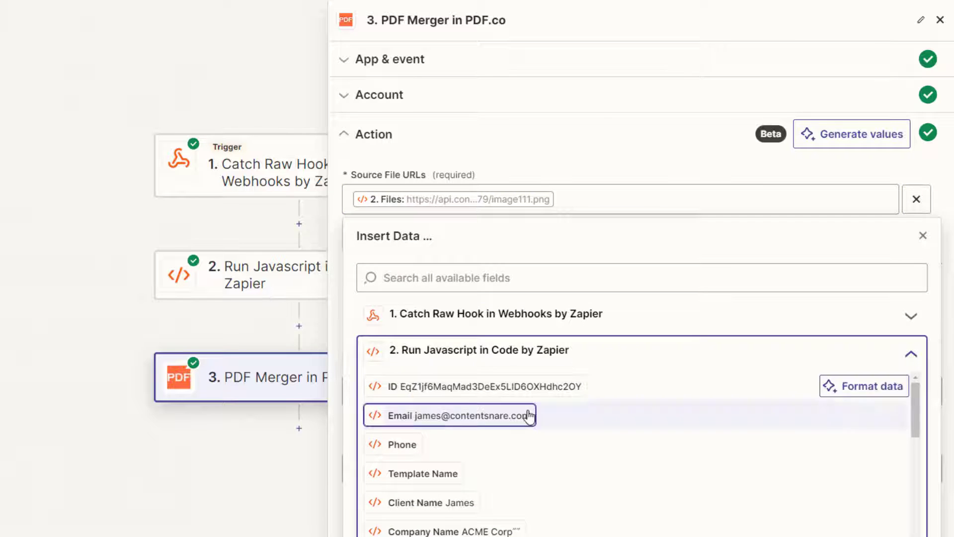
{"action": "scroll", "coordinate": [497, 416], "scroll_direction": "down", "scroll_amount": 2}
{"action": "scroll", "coordinate": [460, 418], "scroll_direction": "up", "scroll_amount": 1}
{"action": "scroll", "coordinate": [442, 430], "scroll_direction": "down", "scroll_amount": 1}
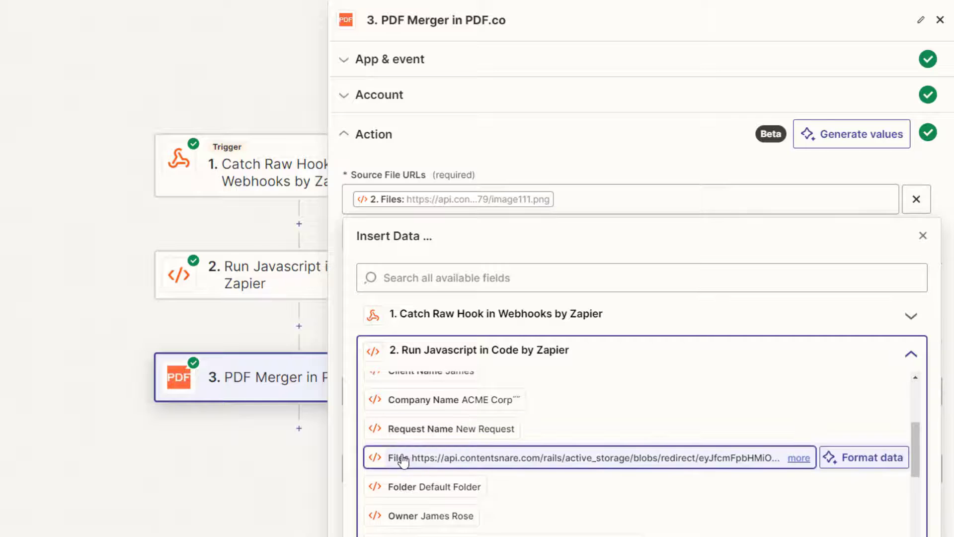
{"action": "left_click", "coordinate": [557, 459]}
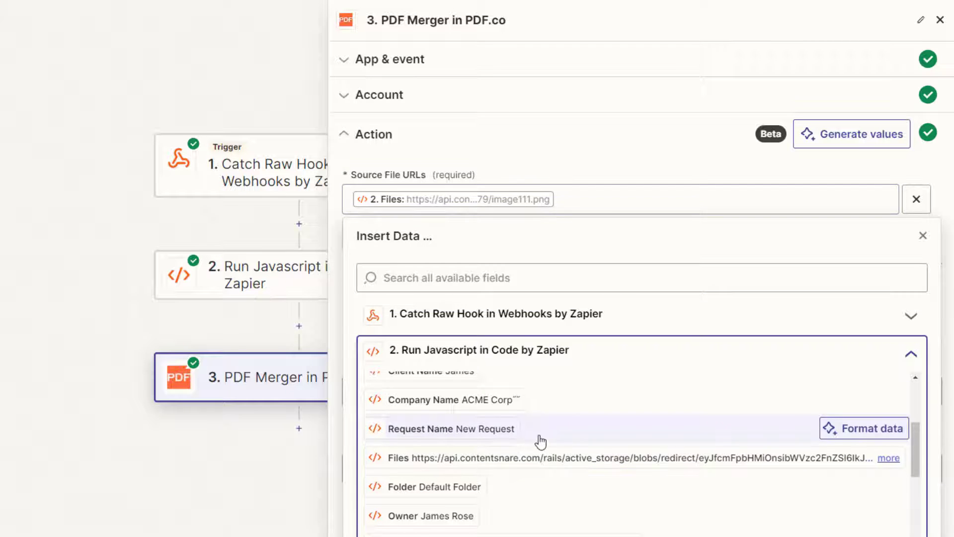
{"action": "left_click", "coordinate": [560, 164]}
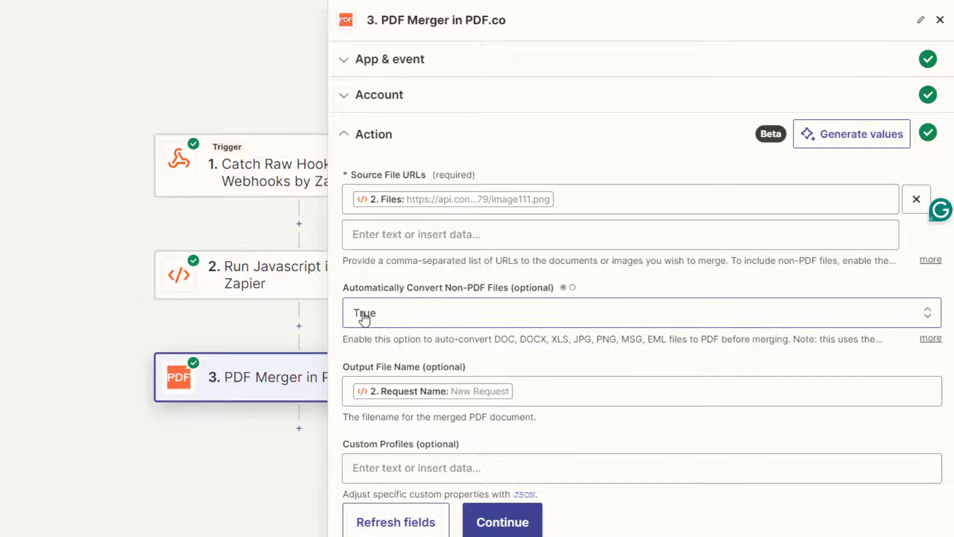
- Map Request Name into Output File Name and continue to the step's test result
{"action": "scroll", "coordinate": [567, 392], "scroll_direction": "down", "scroll_amount": 2}
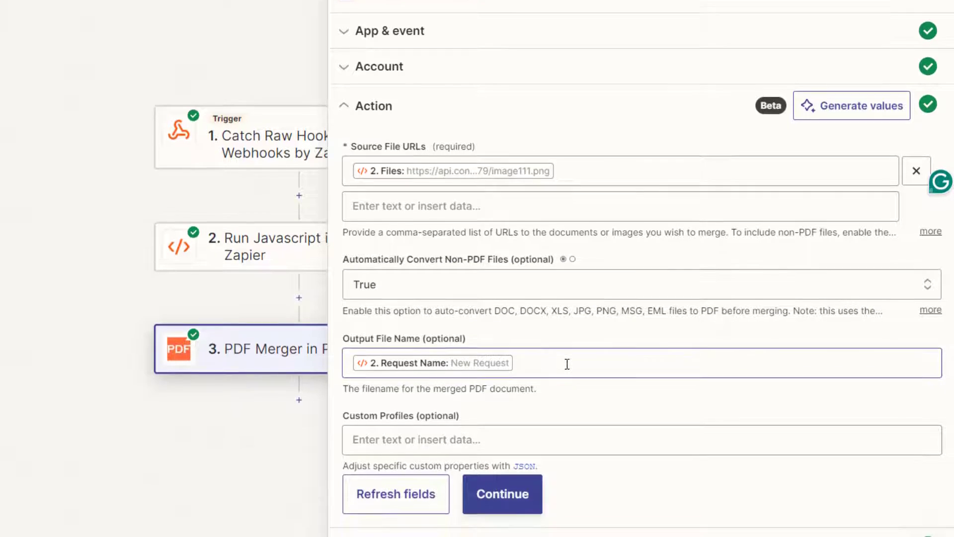
{"action": "left_click", "coordinate": [616, 316]}
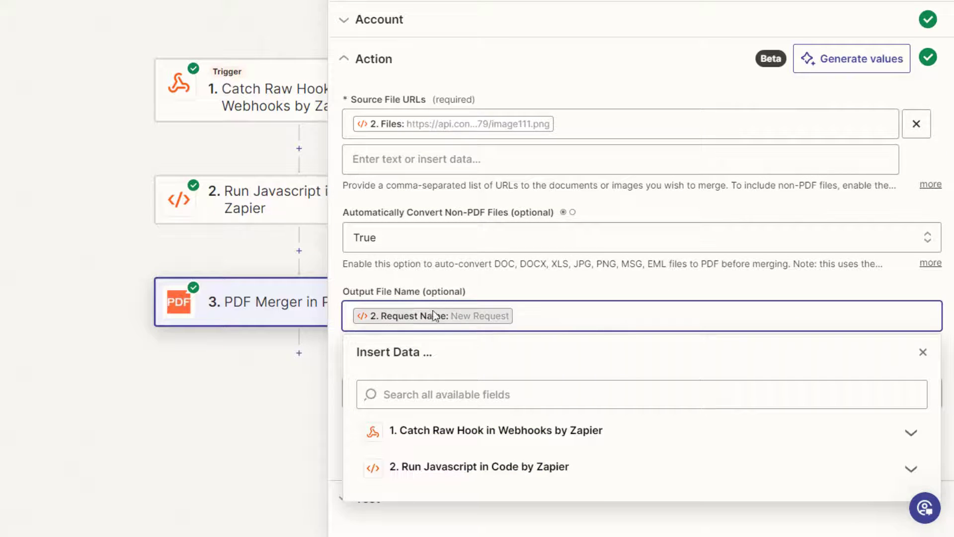
{"action": "left_click", "coordinate": [458, 467]}
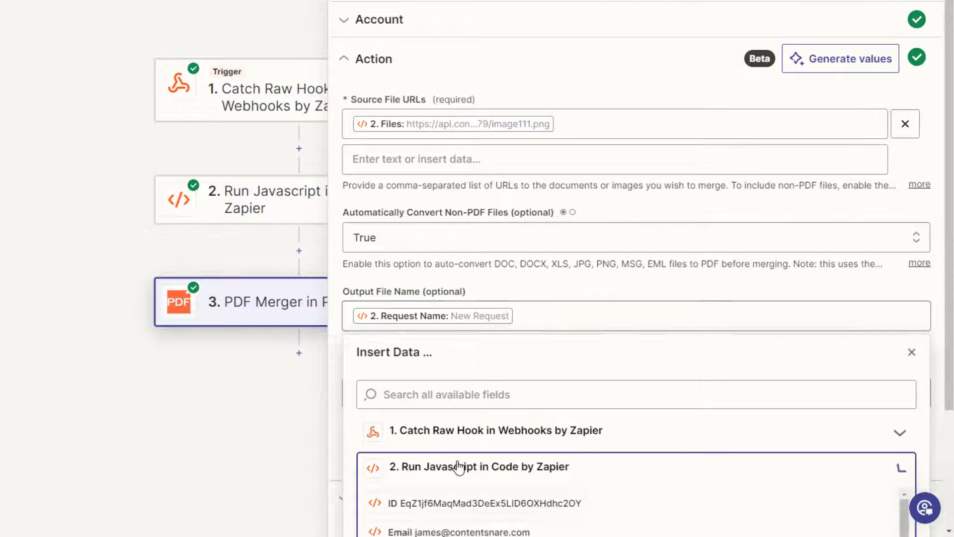
{"action": "scroll", "coordinate": [591, 442], "scroll_direction": "down", "scroll_amount": 4}
{"action": "scroll", "coordinate": [529, 409], "scroll_direction": "down", "scroll_amount": 1}
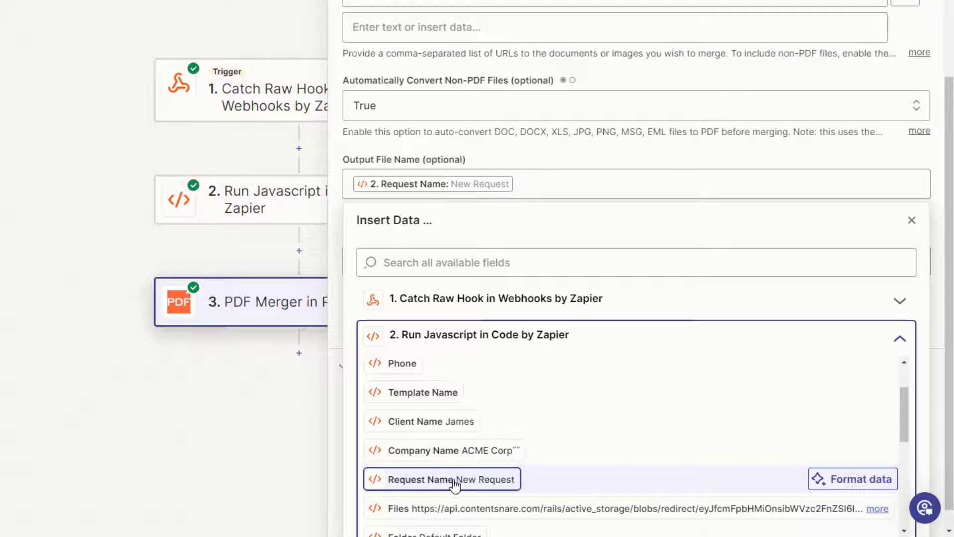
{"action": "left_click", "coordinate": [302, 409]}
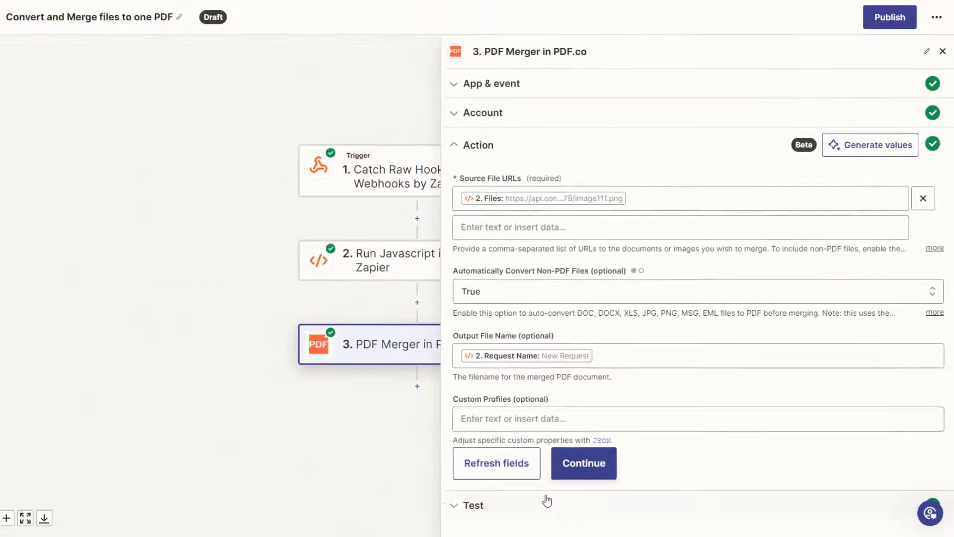
{"action": "left_click", "coordinate": [509, 448]}
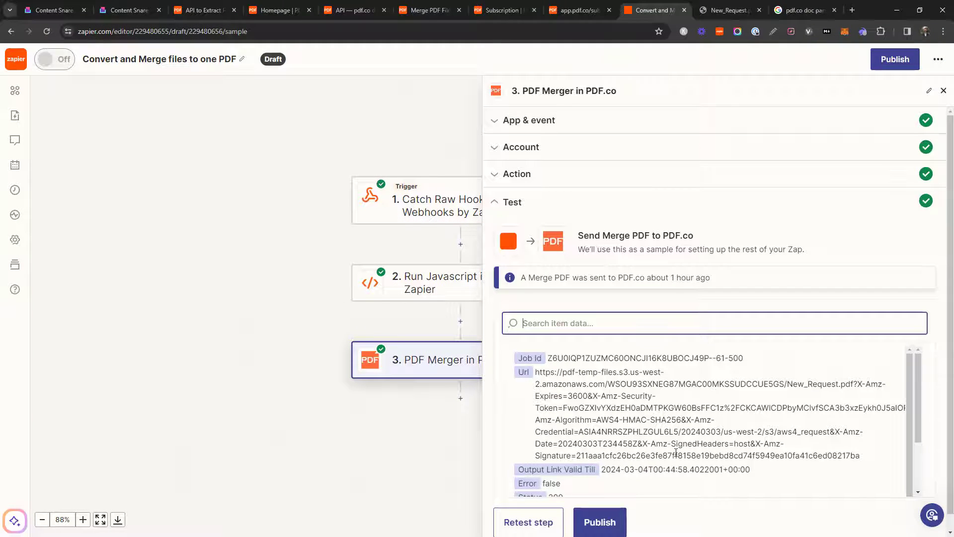
- Select the merged file's Url in the test result and open the New_Request.pdf tab
{"action": "scroll", "coordinate": [676, 453], "scroll_direction": "down", "scroll_amount": 1}
{"action": "triple_click", "coordinate": [608, 377]}
{"action": "left_click", "coordinate": [609, 394]}
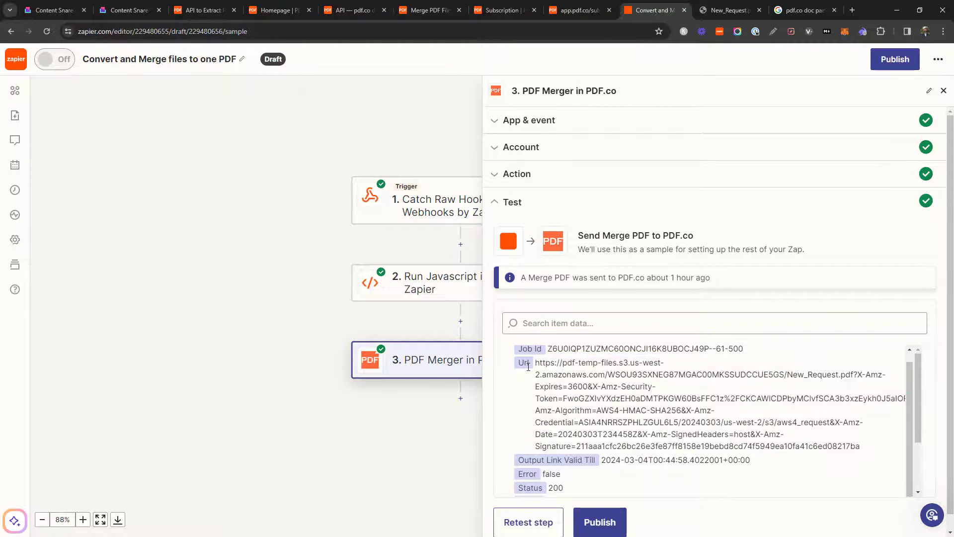
{"action": "left_click_drag", "start_coordinate": [535, 367], "coordinate": [870, 449]}
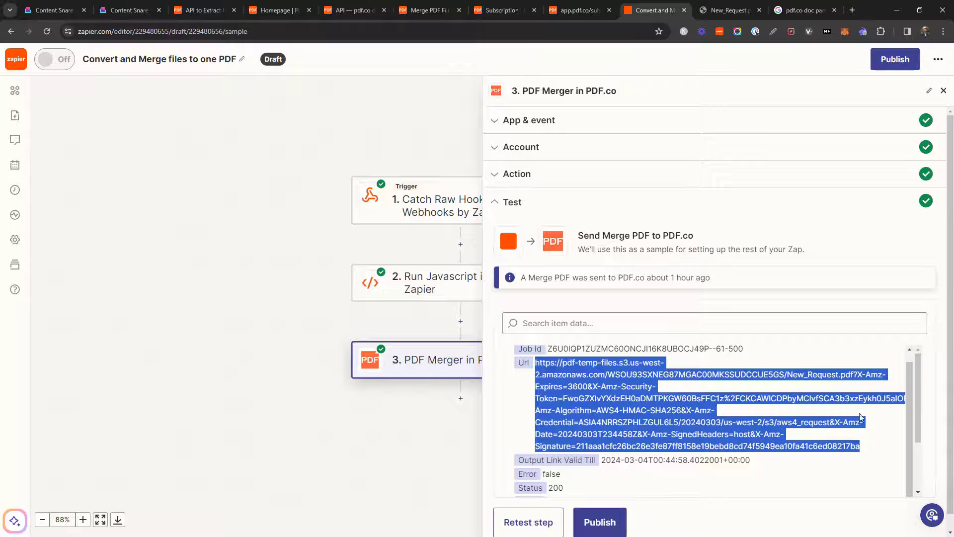
{"action": "left_click", "coordinate": [729, 10]}
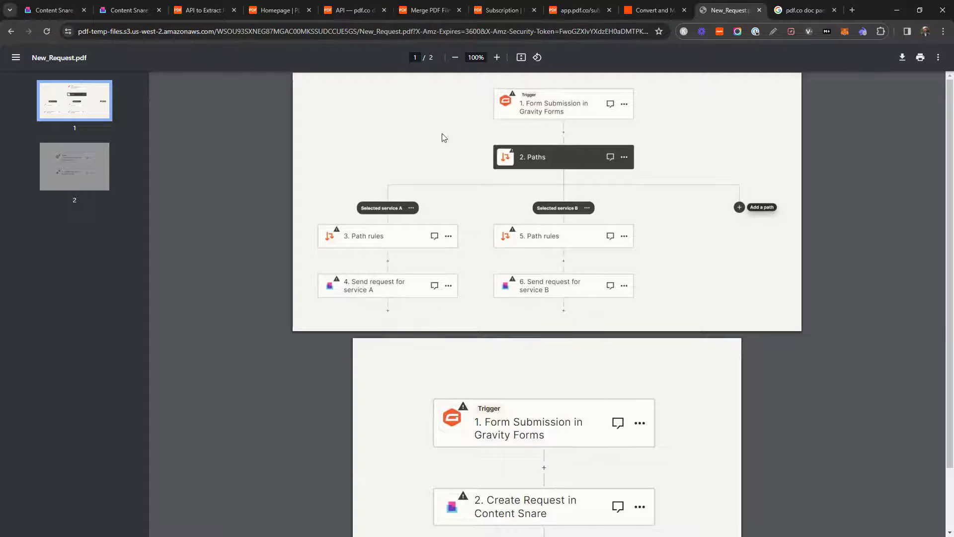
- Scroll through both pages of New_Request.pdf, then go back to the Zapier editor
{"action": "scroll", "coordinate": [490, 207], "scroll_direction": "down", "scroll_amount": 2}
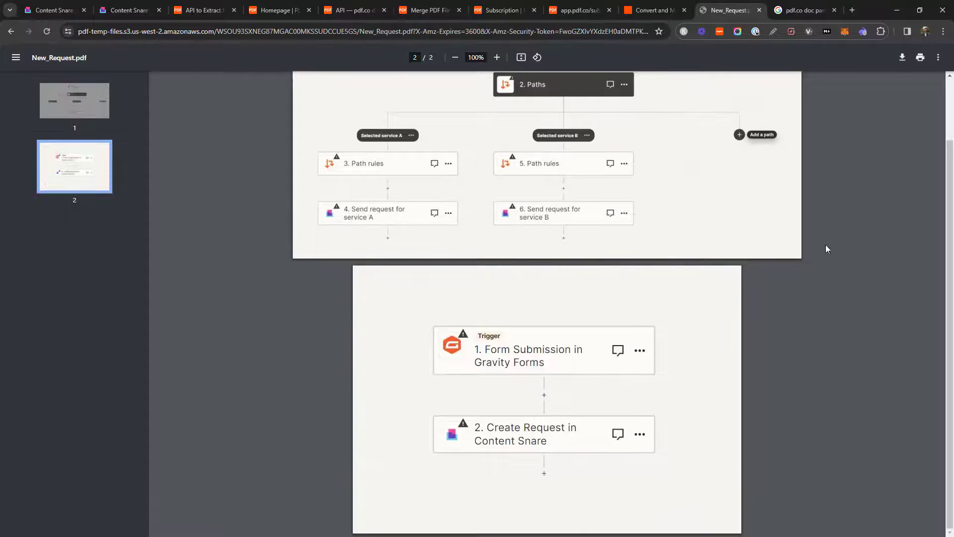
{"action": "scroll", "coordinate": [714, 228], "scroll_direction": "up", "scroll_amount": 2}
{"action": "scroll", "coordinate": [717, 229], "scroll_direction": "down", "scroll_amount": 2}
{"action": "key", "text": "ctrl+shift+Tab"}
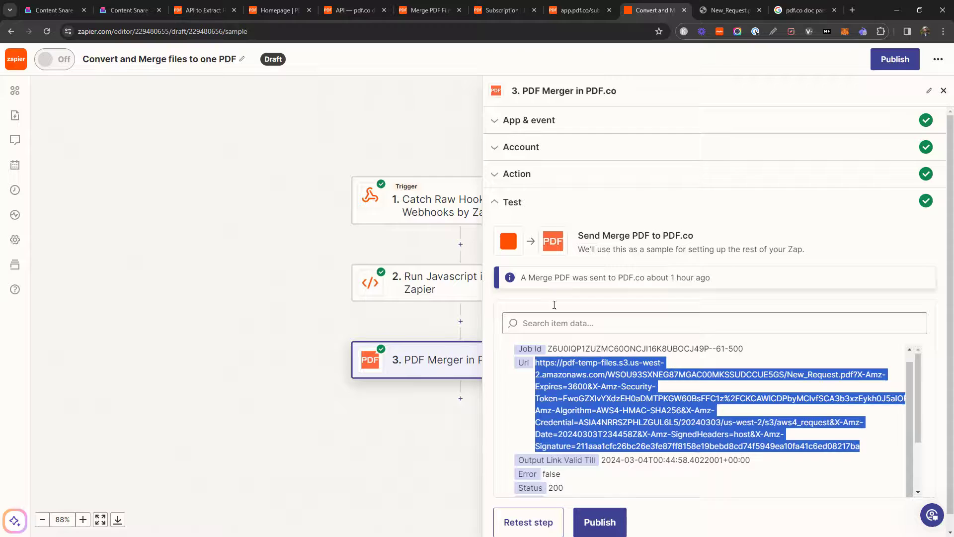
- Add a new Google Drive step below the PDF Merger step
{"action": "left_click", "coordinate": [943, 90]}
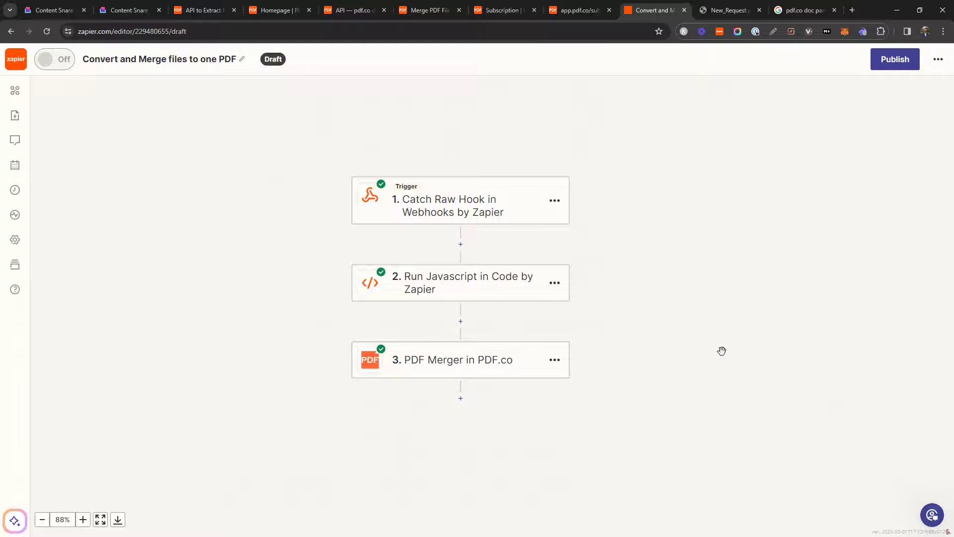
{"action": "left_click_drag", "start_coordinate": [721, 351], "coordinate": [718, 315]}
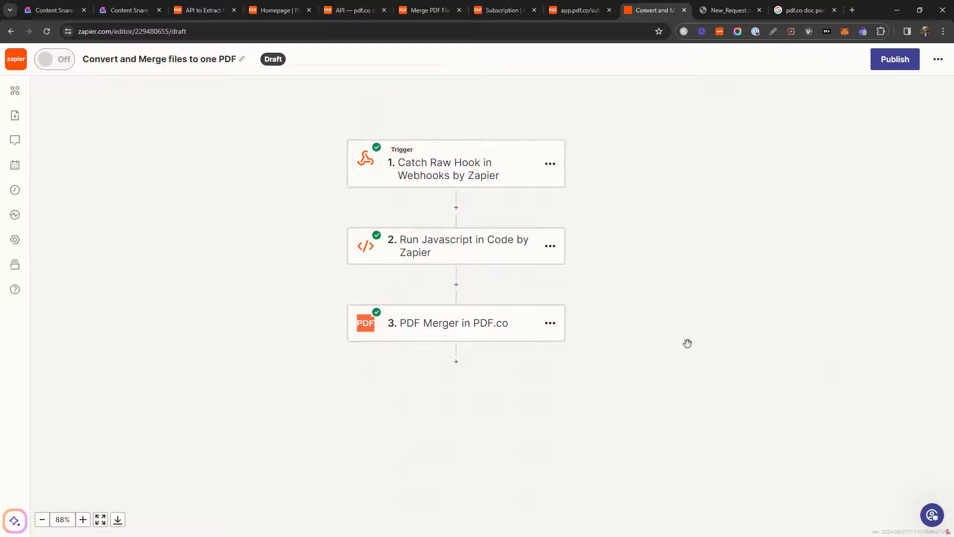
{"action": "left_click", "coordinate": [457, 362]}
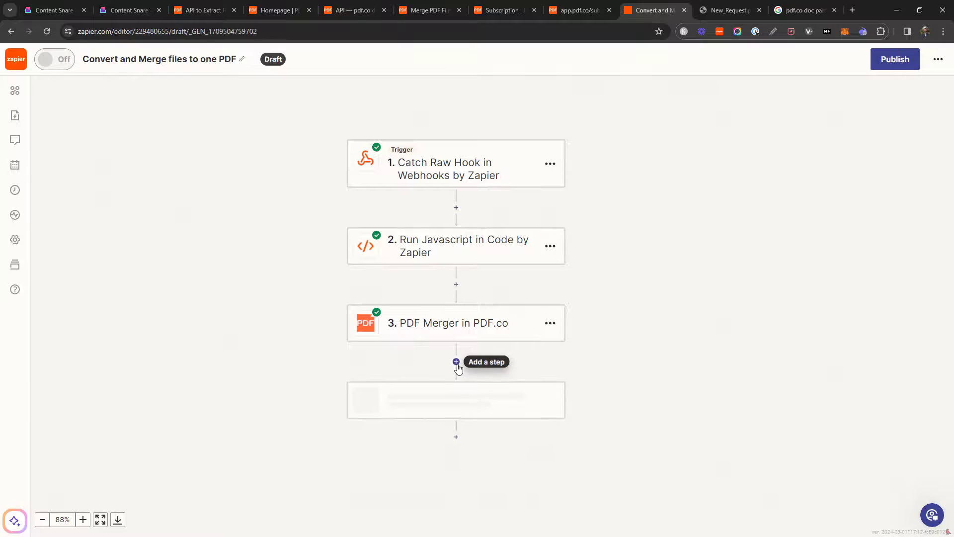
{"action": "left_click", "coordinate": [386, 179]}
{"action": "type", "text": "goog"}
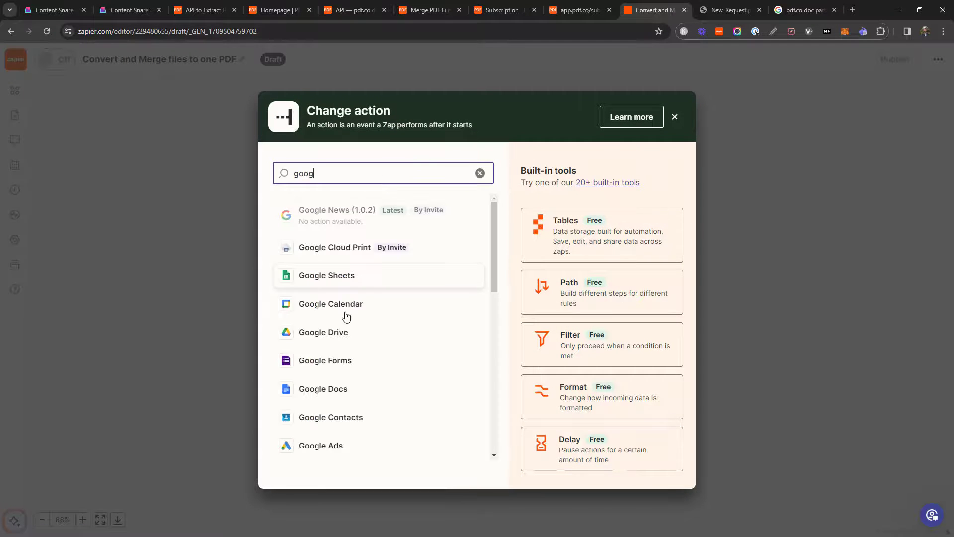
{"action": "left_click", "coordinate": [343, 332]}
- Set the Google Drive event to Upload File using the second connected account
{"action": "left_click", "coordinate": [608, 215]}
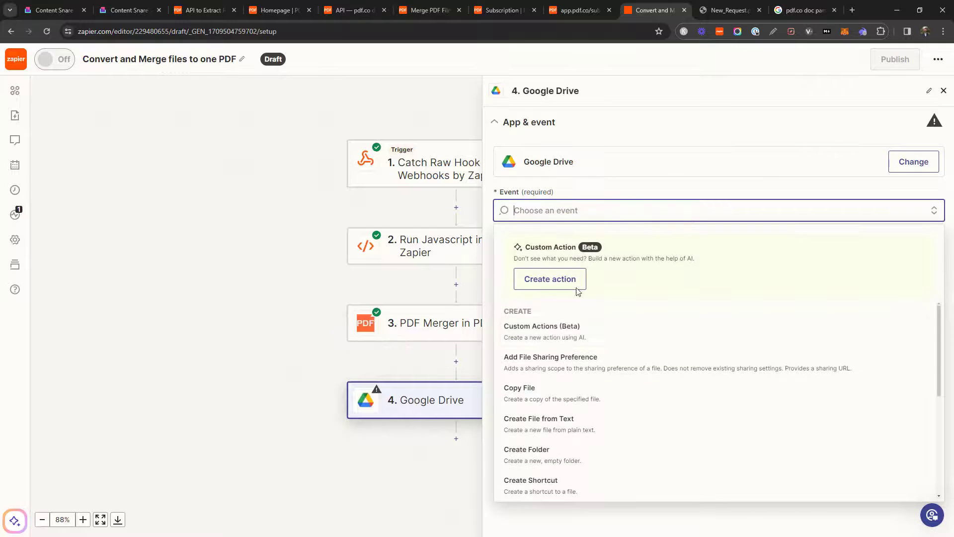
{"action": "scroll", "coordinate": [556, 441], "scroll_direction": "down", "scroll_amount": 4}
{"action": "scroll", "coordinate": [559, 432], "scroll_direction": "up", "scroll_amount": 1}
{"action": "left_click", "coordinate": [560, 431]}
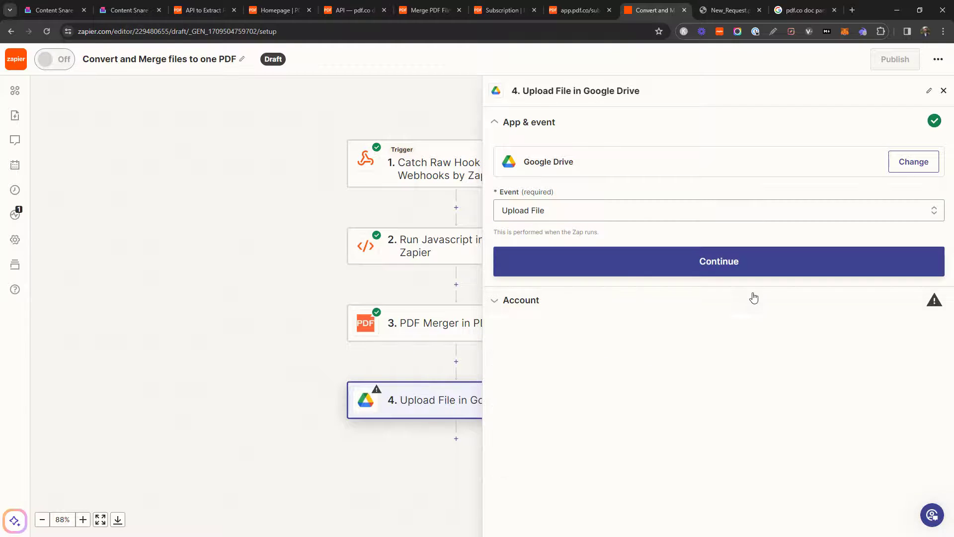
{"action": "left_click", "coordinate": [624, 266]}
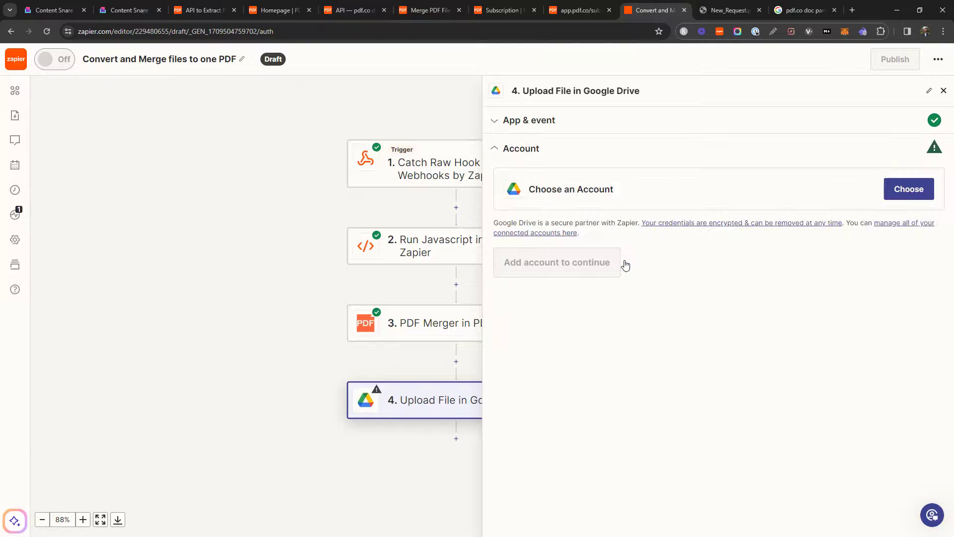
{"action": "left_click", "coordinate": [909, 189]}
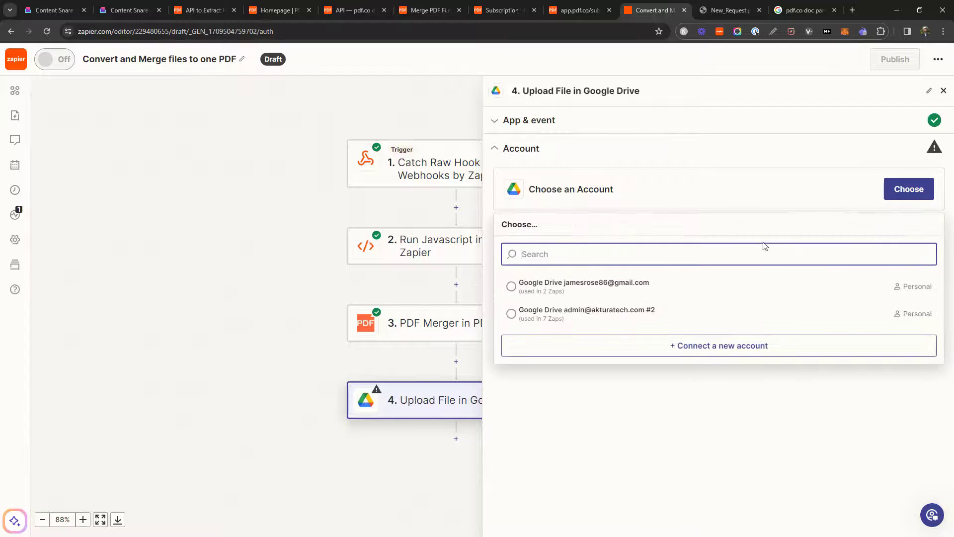
{"action": "left_click", "coordinate": [557, 316]}
{"action": "left_click", "coordinate": [531, 266]}
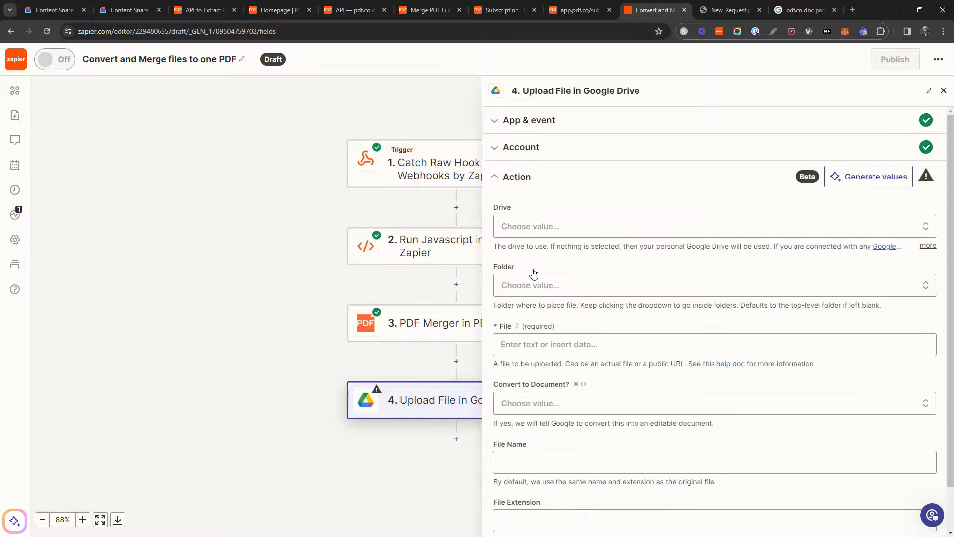
- Set Drive to My Google Drive and File to the PDF Merger's Url
{"action": "left_click", "coordinate": [559, 228]}
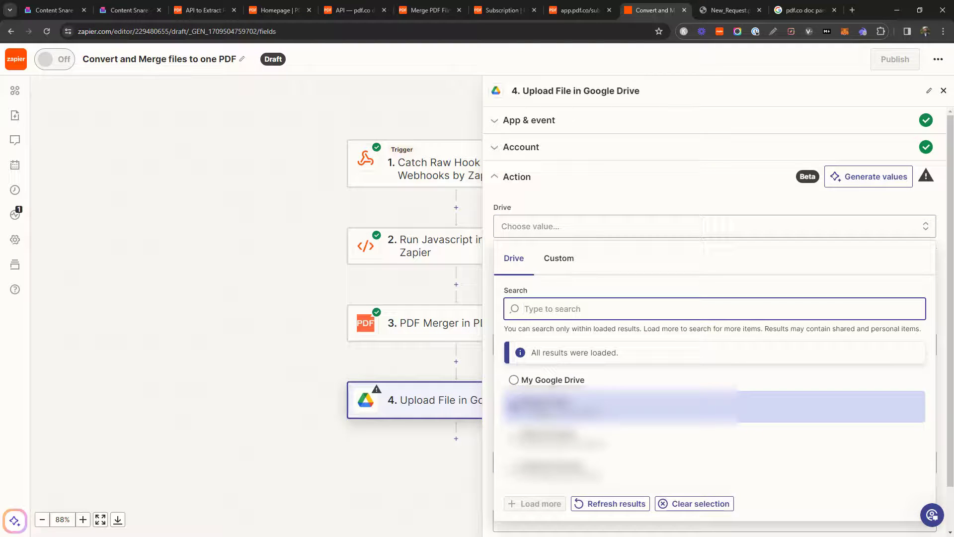
{"action": "left_click", "coordinate": [553, 379]}
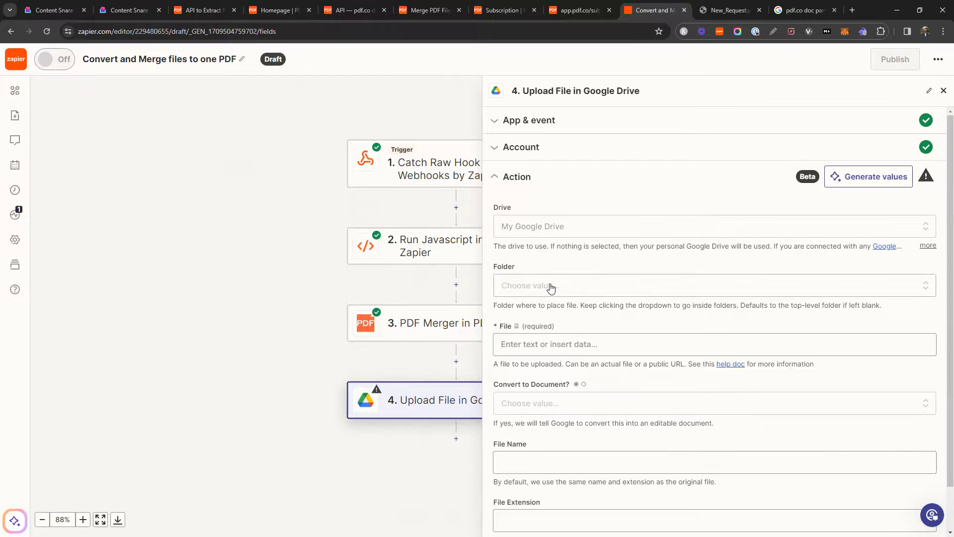
{"action": "left_click", "coordinate": [547, 344]}
{"action": "scroll", "coordinate": [634, 275], "scroll_direction": "down", "scroll_amount": 1}
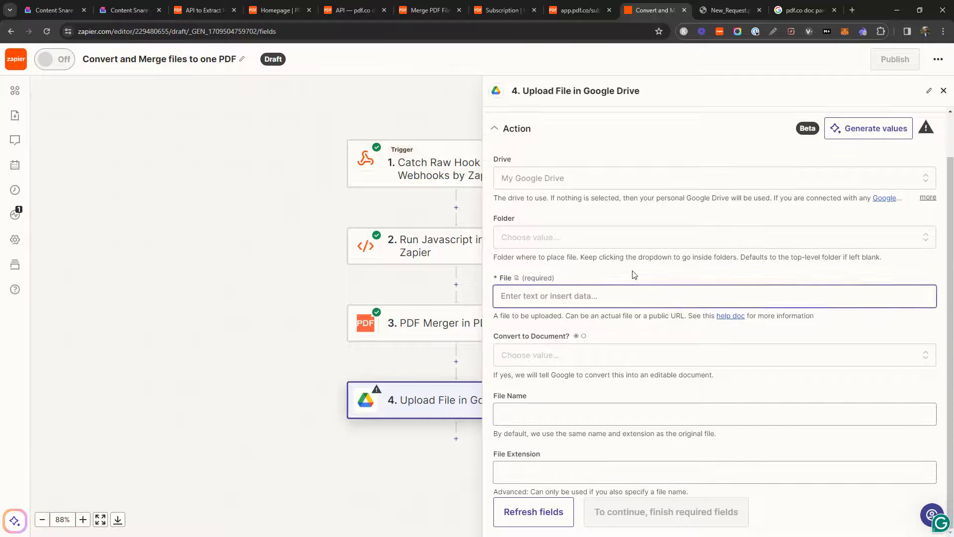
{"action": "left_click", "coordinate": [632, 296]}
{"action": "left_click", "coordinate": [603, 437]}
{"action": "scroll", "coordinate": [597, 477], "scroll_direction": "down", "scroll_amount": 1}
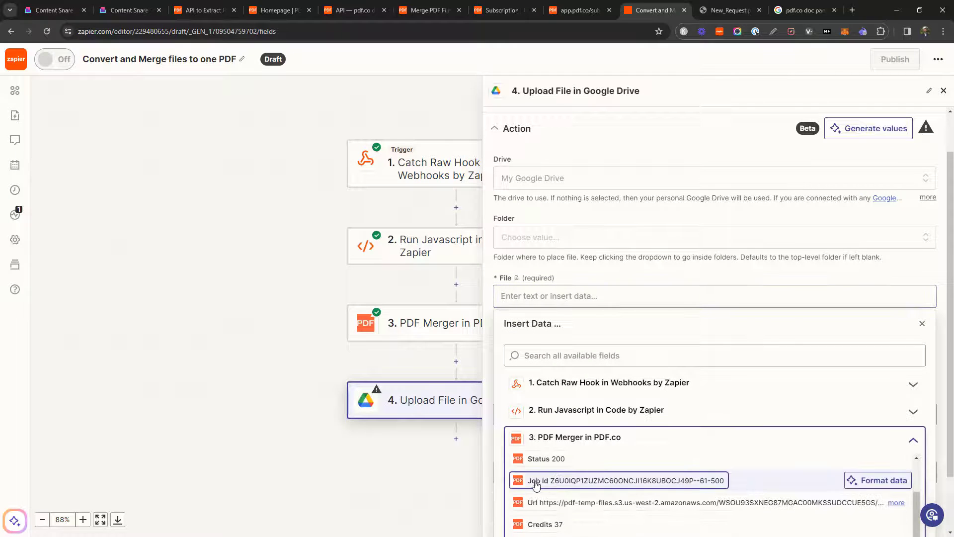
{"action": "left_click", "coordinate": [572, 503]}
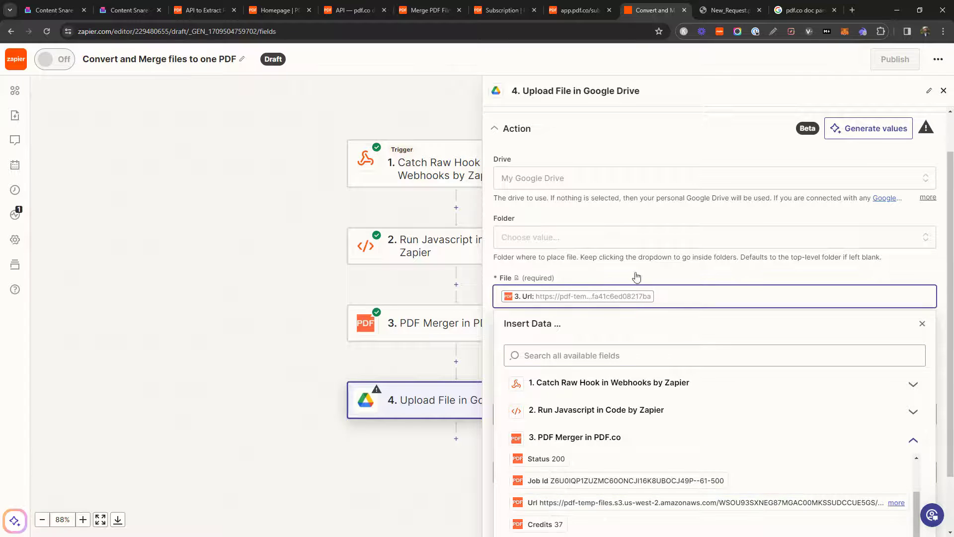
- Skip the upload step's test and close its settings panel
{"action": "left_click", "coordinate": [614, 511]}
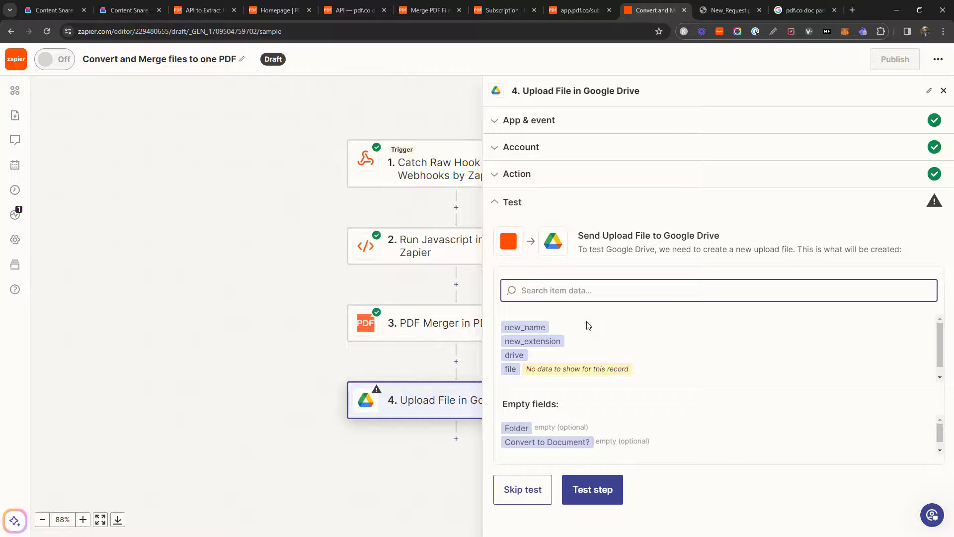
{"action": "left_click", "coordinate": [205, 326]}
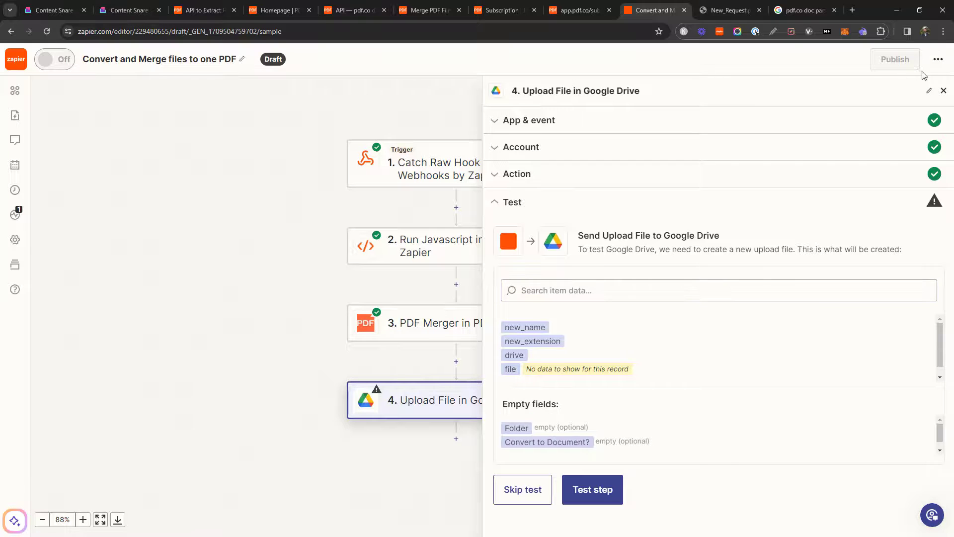
{"action": "left_click", "coordinate": [523, 489]}
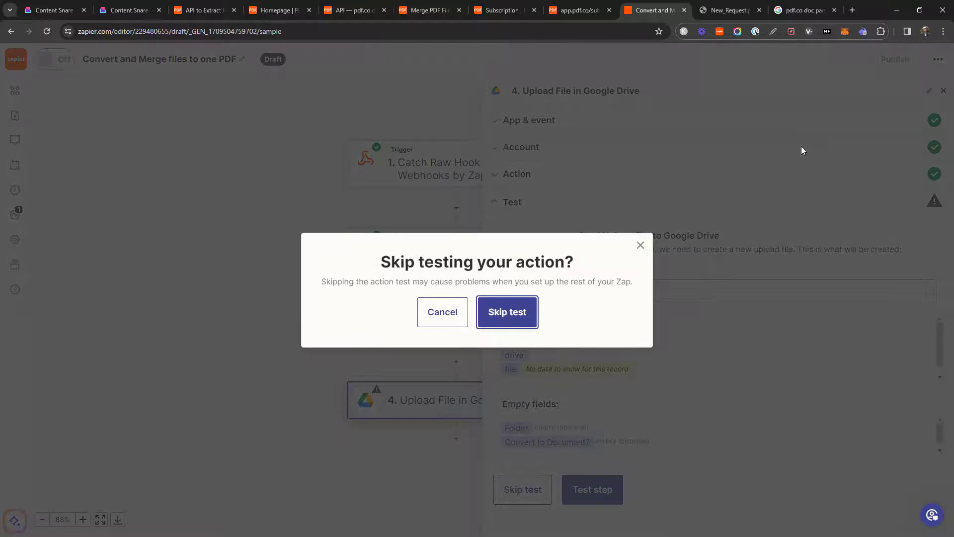
{"action": "left_click", "coordinate": [514, 324]}
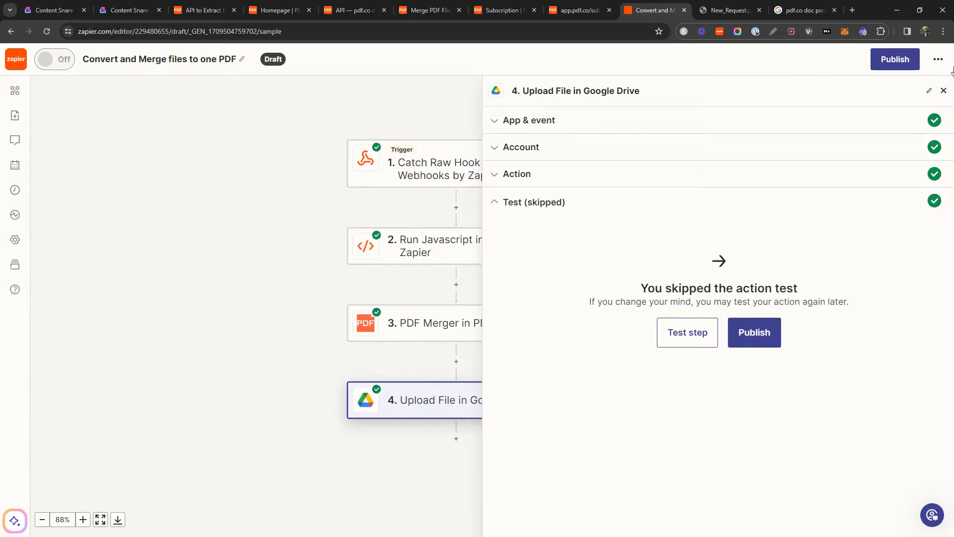
{"action": "left_click", "coordinate": [943, 91]}
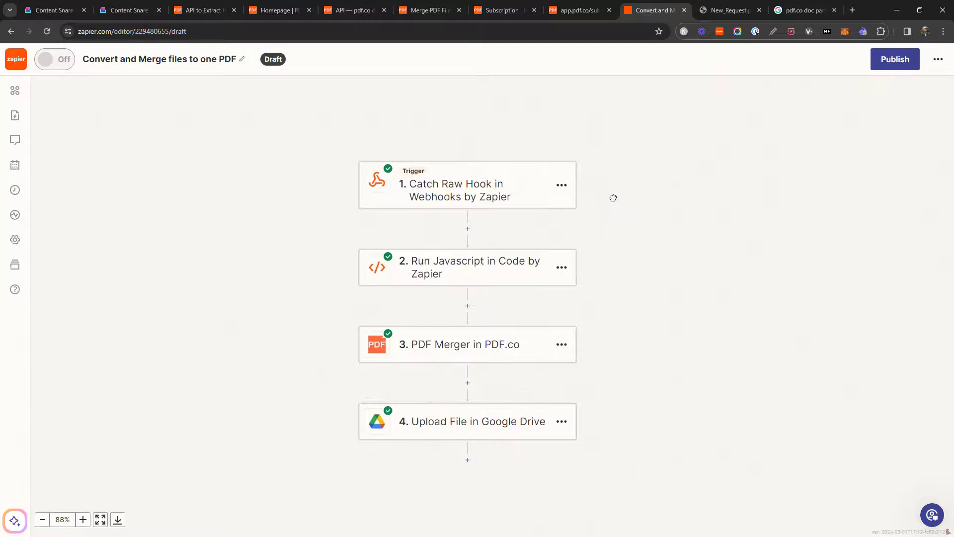